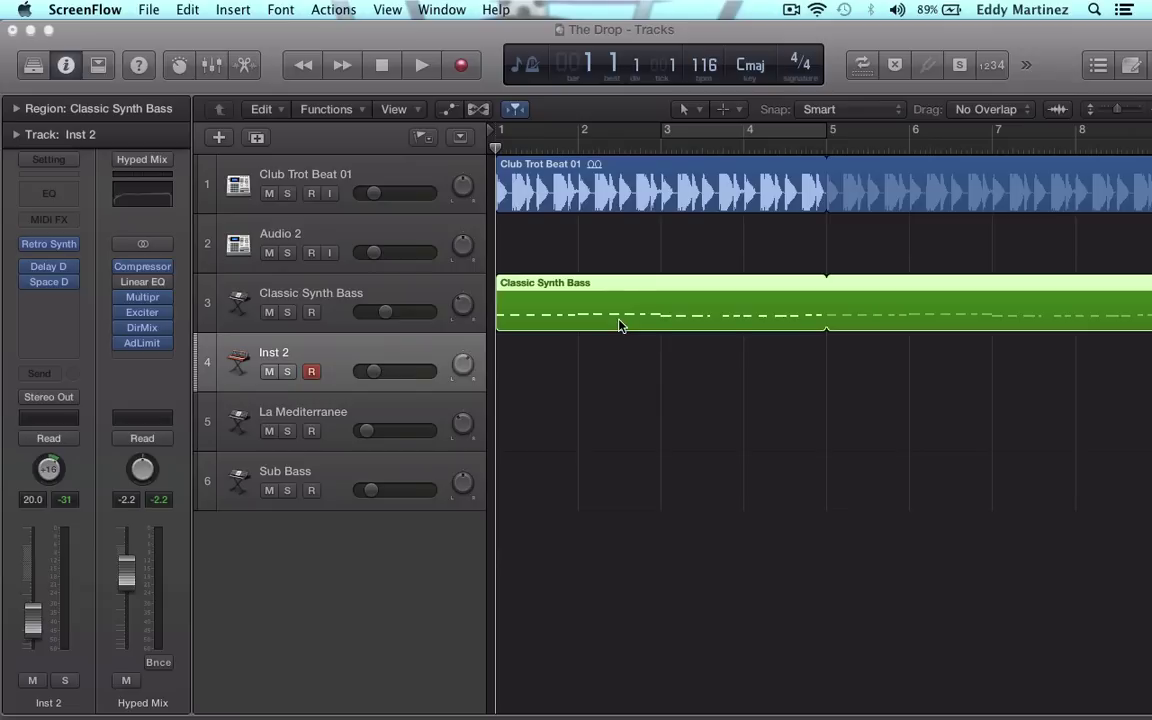
Undo the accidental paste of the Inst 2 regions and move the playhead forward
left_click(632, 433)
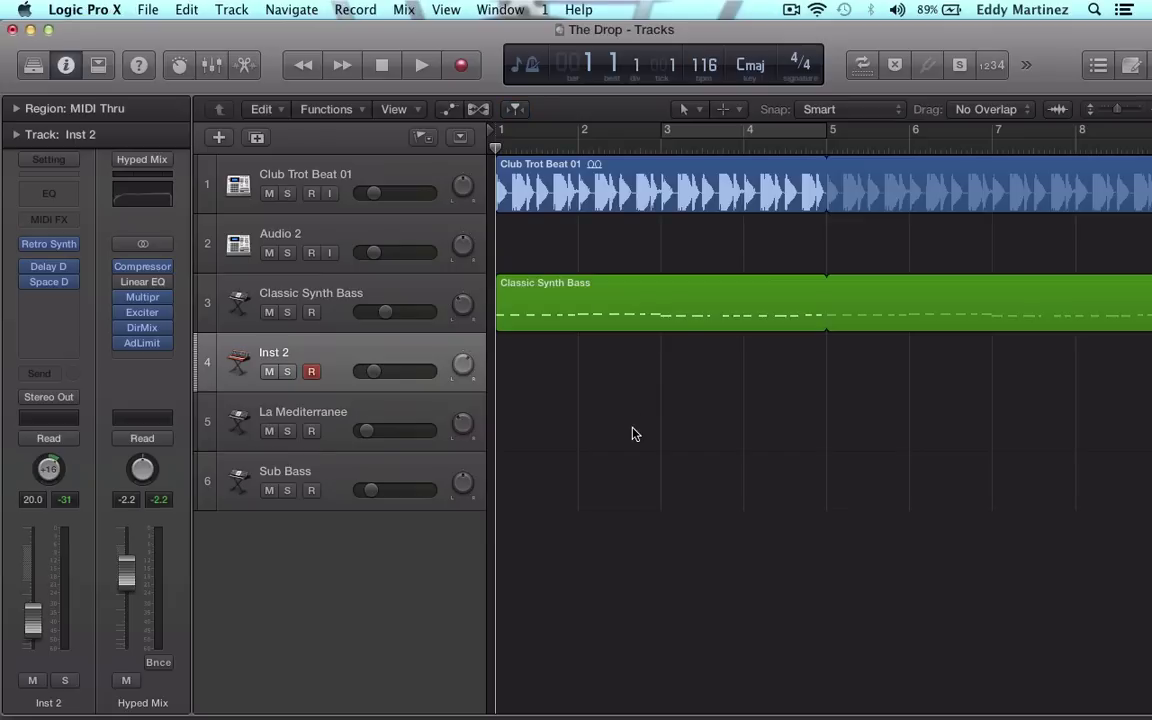
key("super+v")
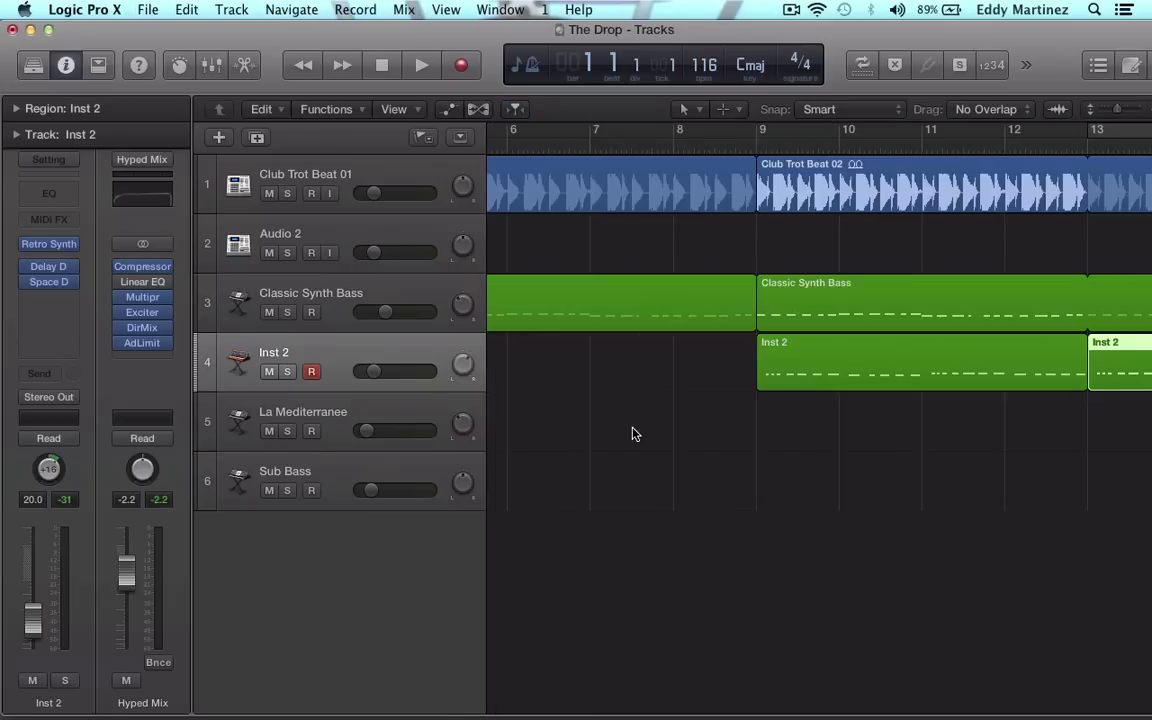
key("super+z")
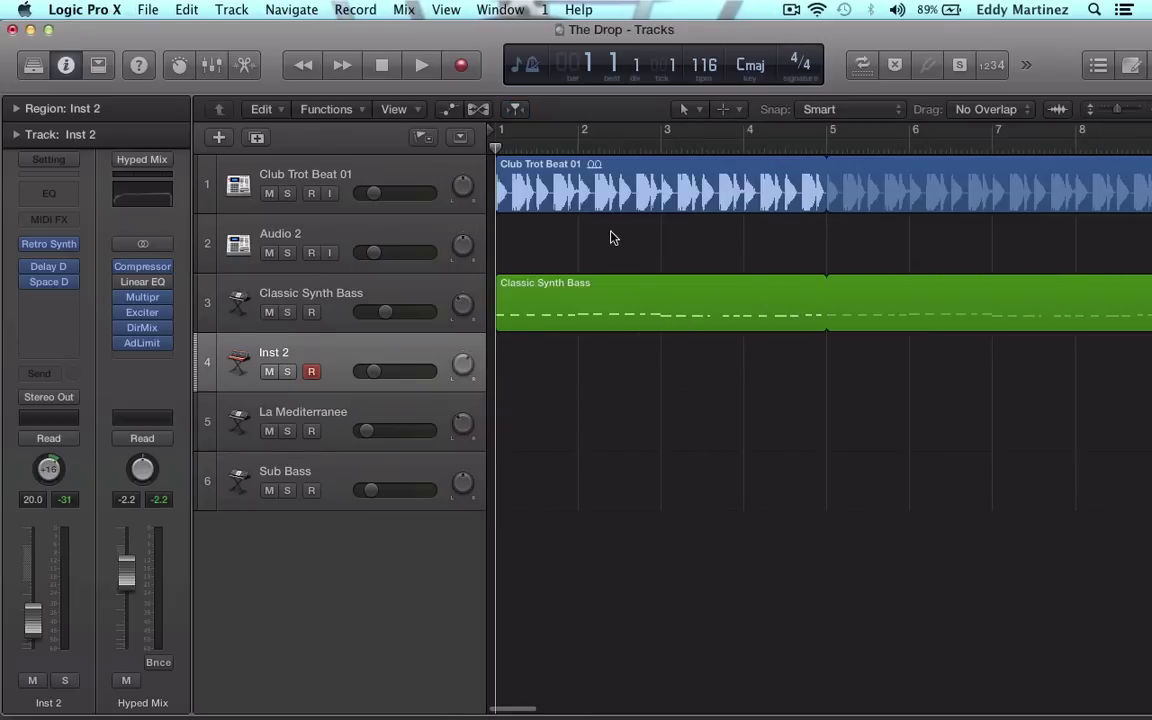
key("period")
key("period")
key("period")
key("period")
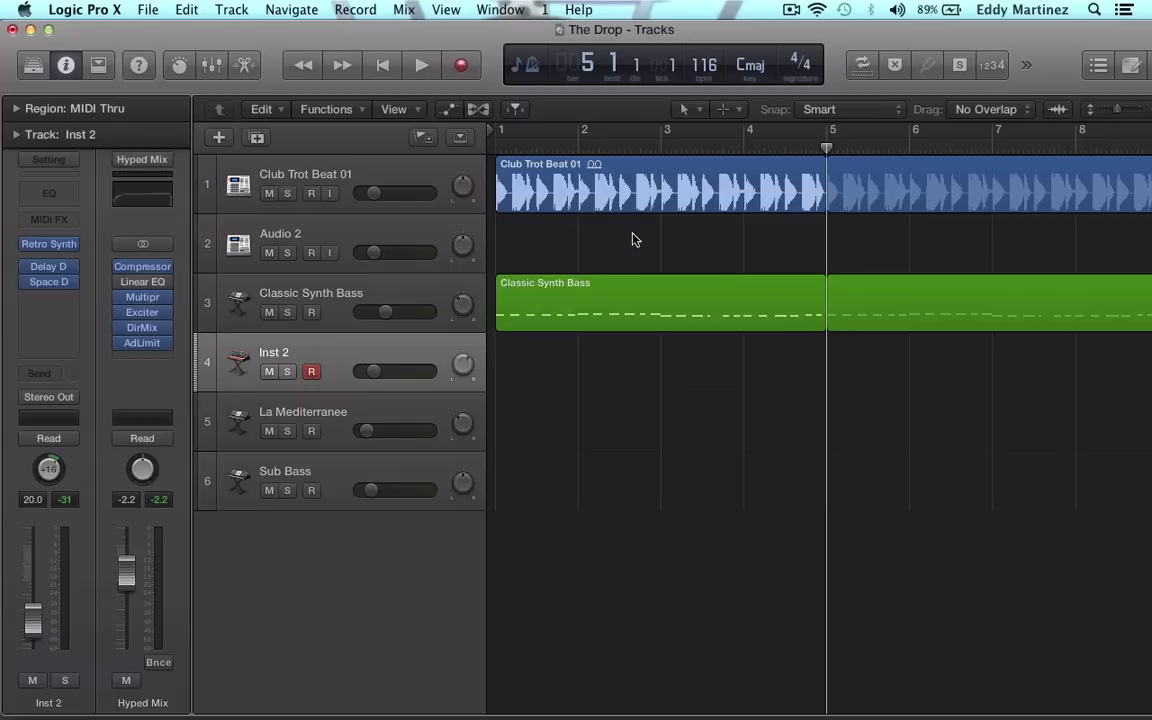
Split the Classic Synth Bass region at bar 5, then at bar 3
left_click(723, 299)
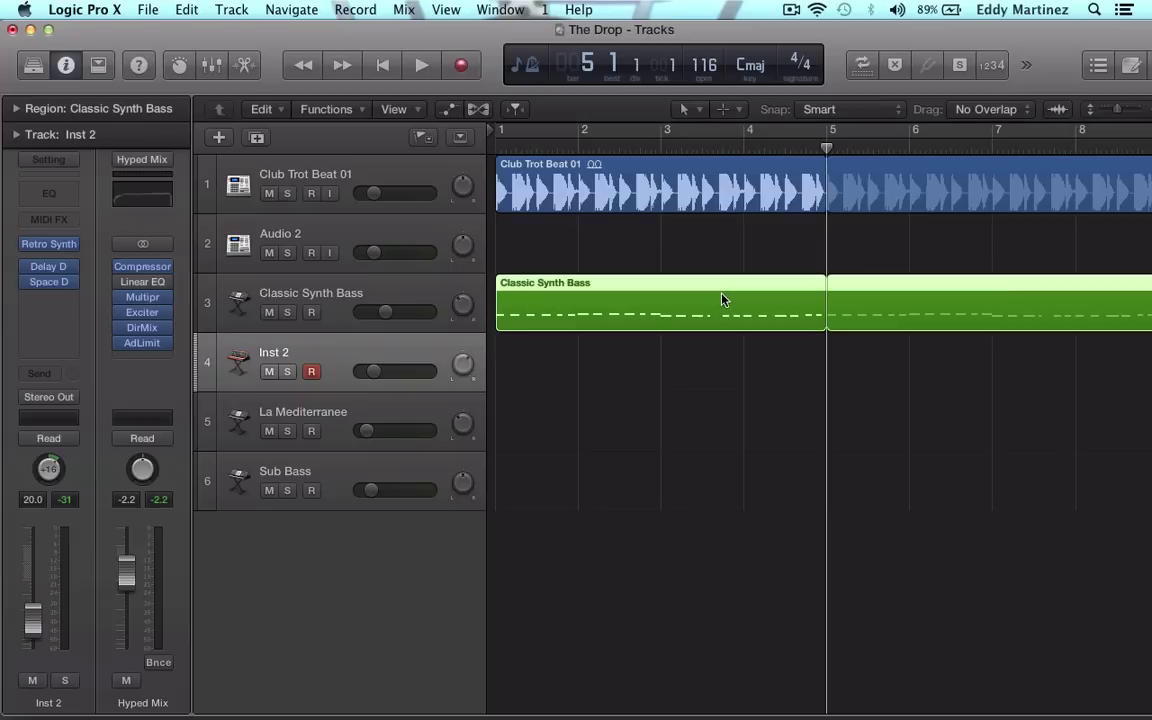
key("super+t")
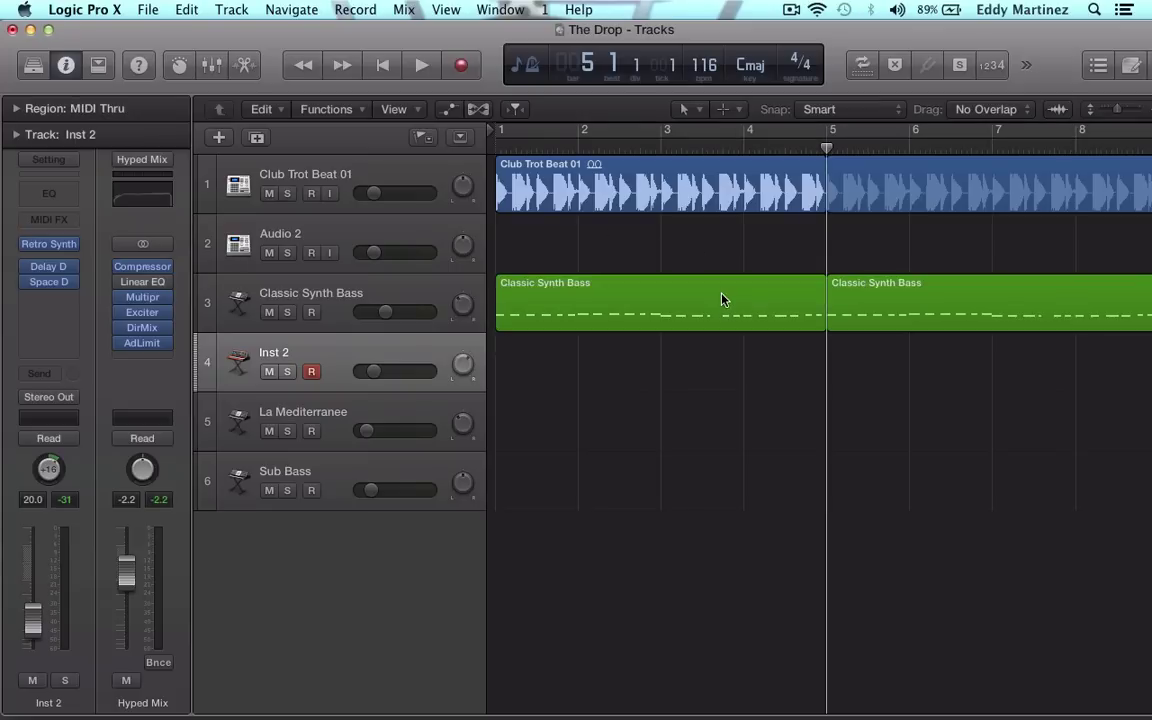
key("comma")
key("comma")
left_click(723, 299)
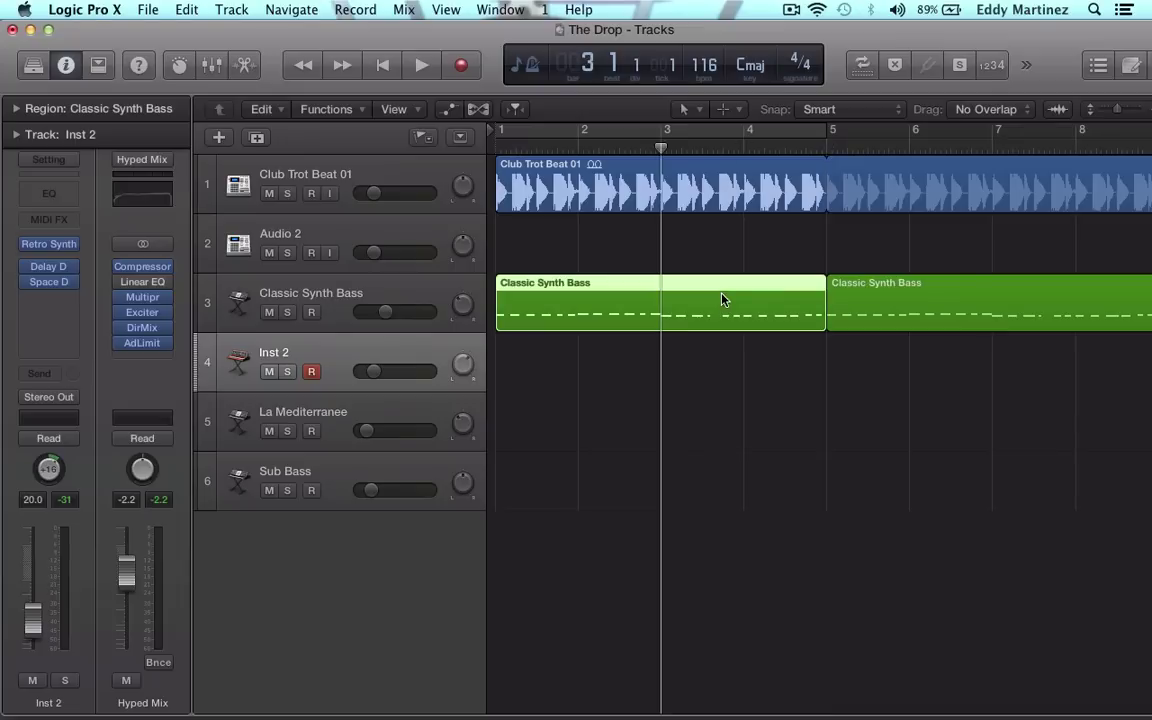
key("super+t")
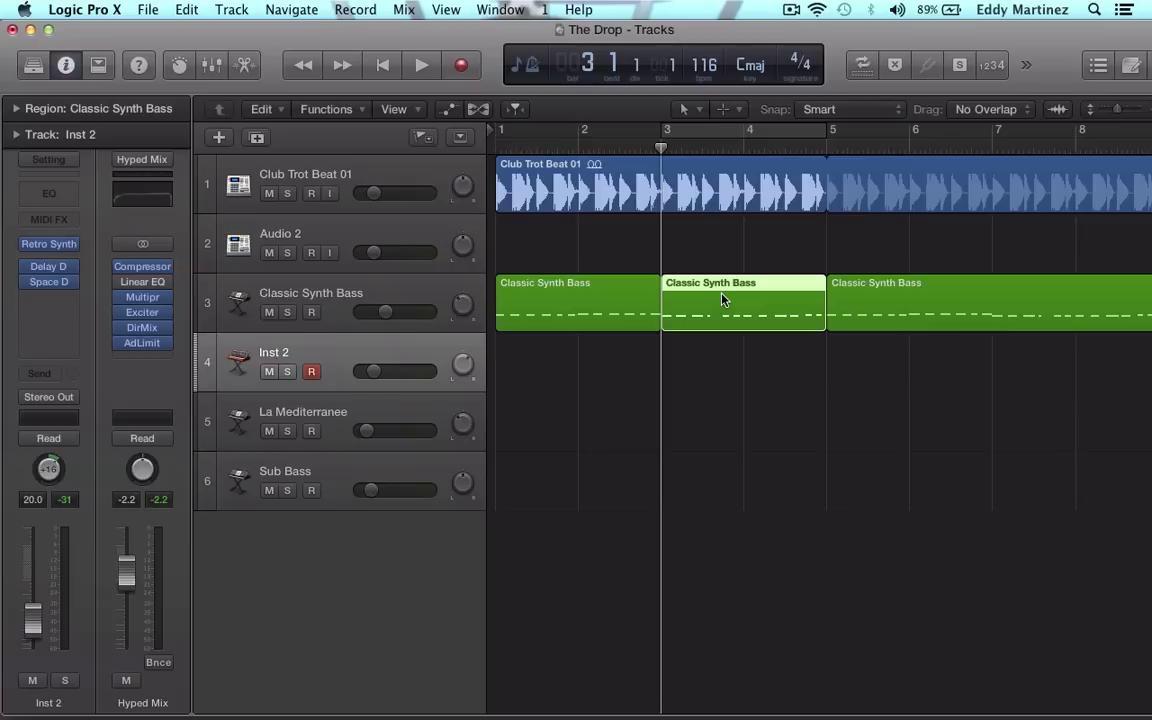
left_click(702, 401)
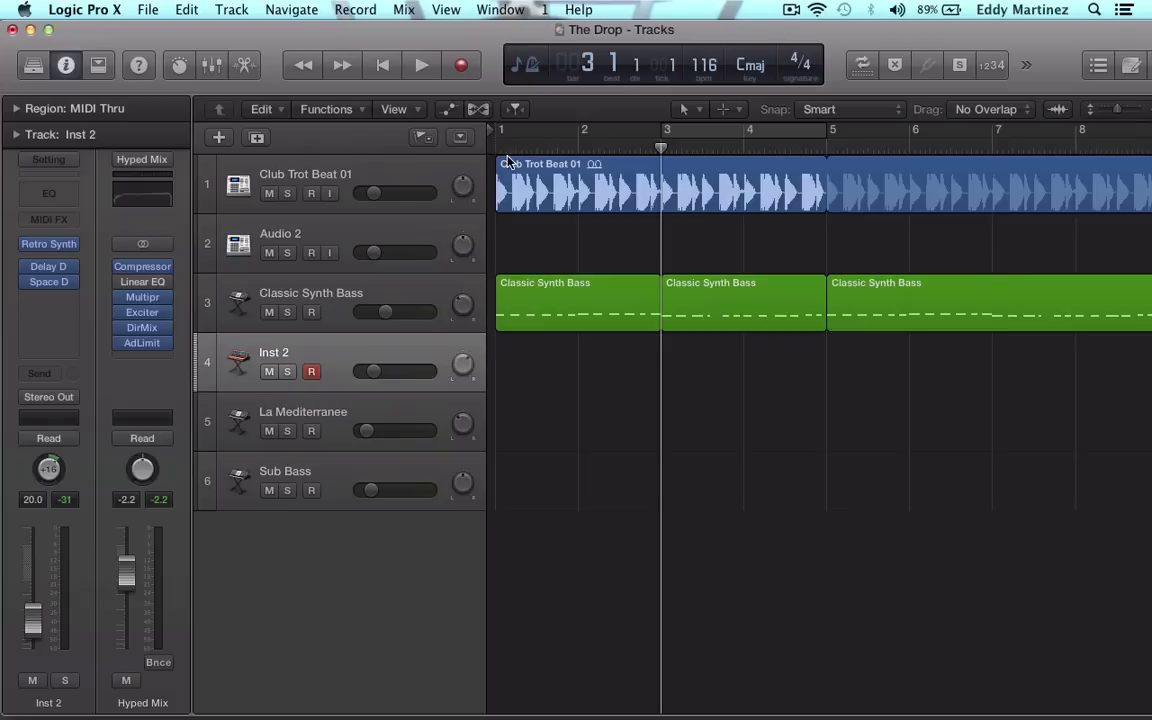
Close Controller Assignments and open Key Commands > Edit from the Logic Pro X menu
key("super+alt+k")
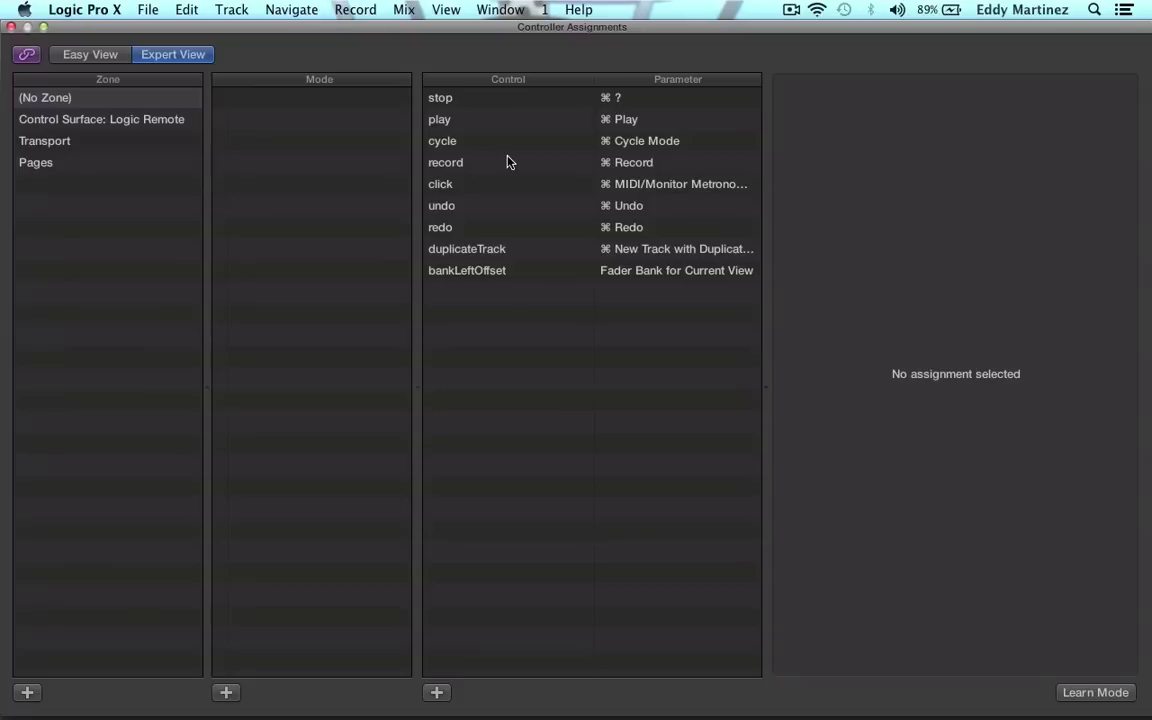
left_click(11, 27)
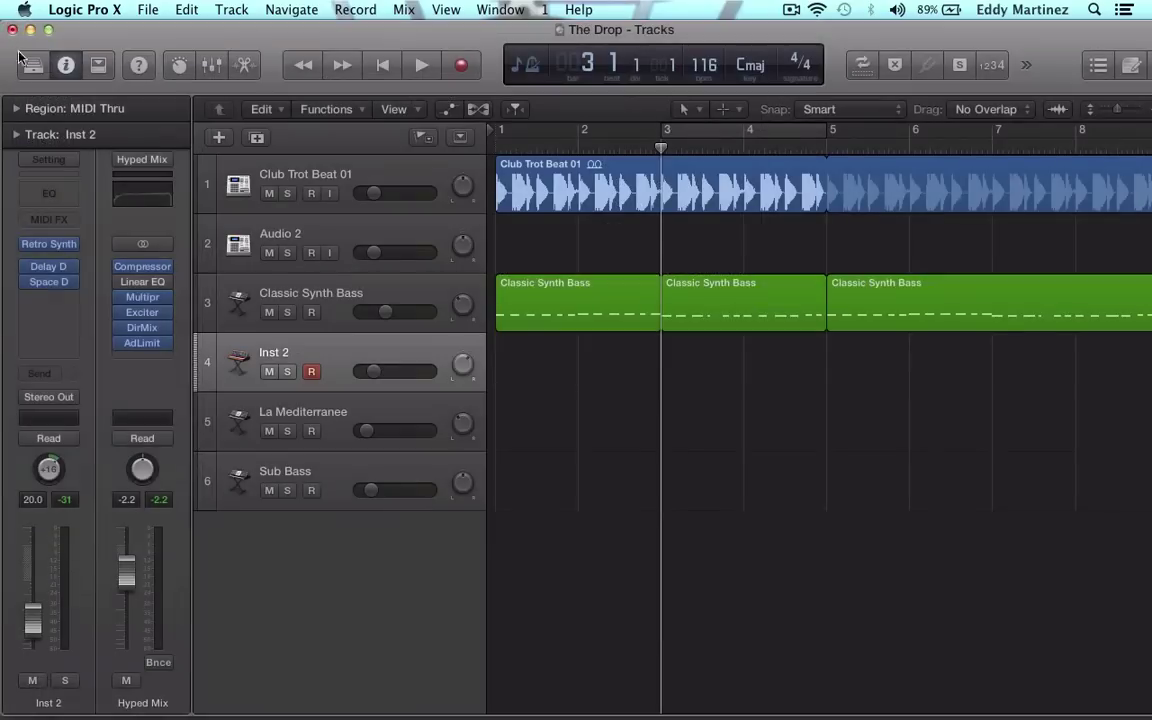
left_click(80, 10)
mouse_move(100, 59)
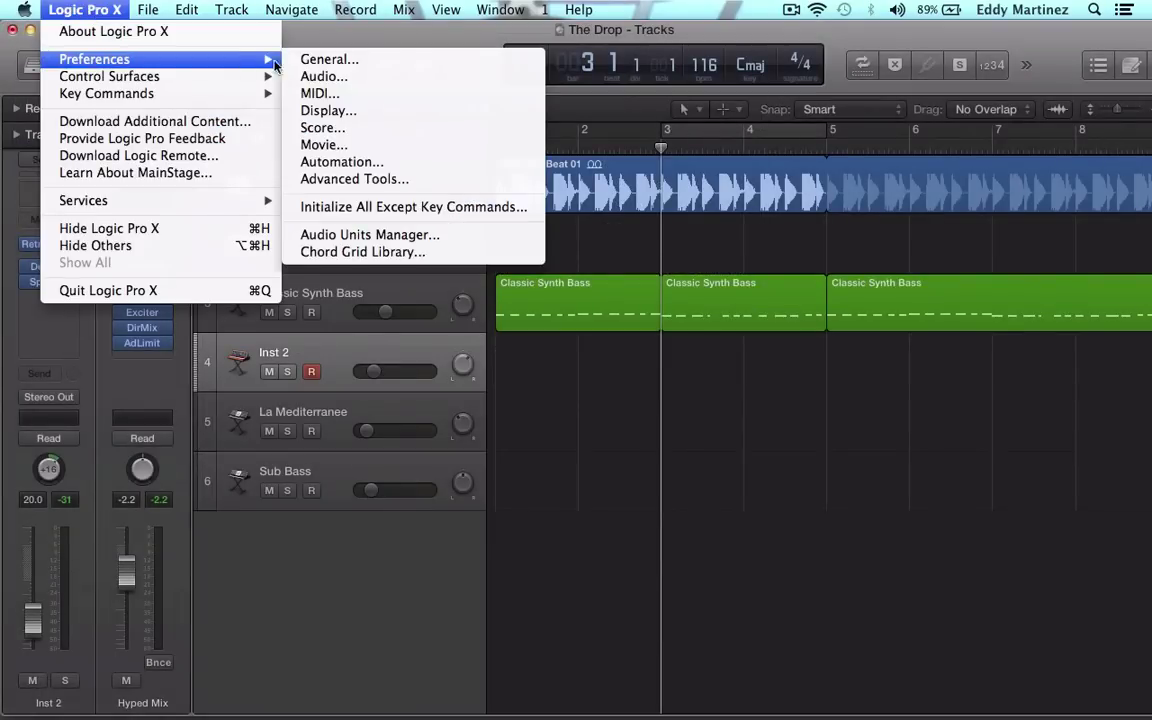
mouse_move(242, 84)
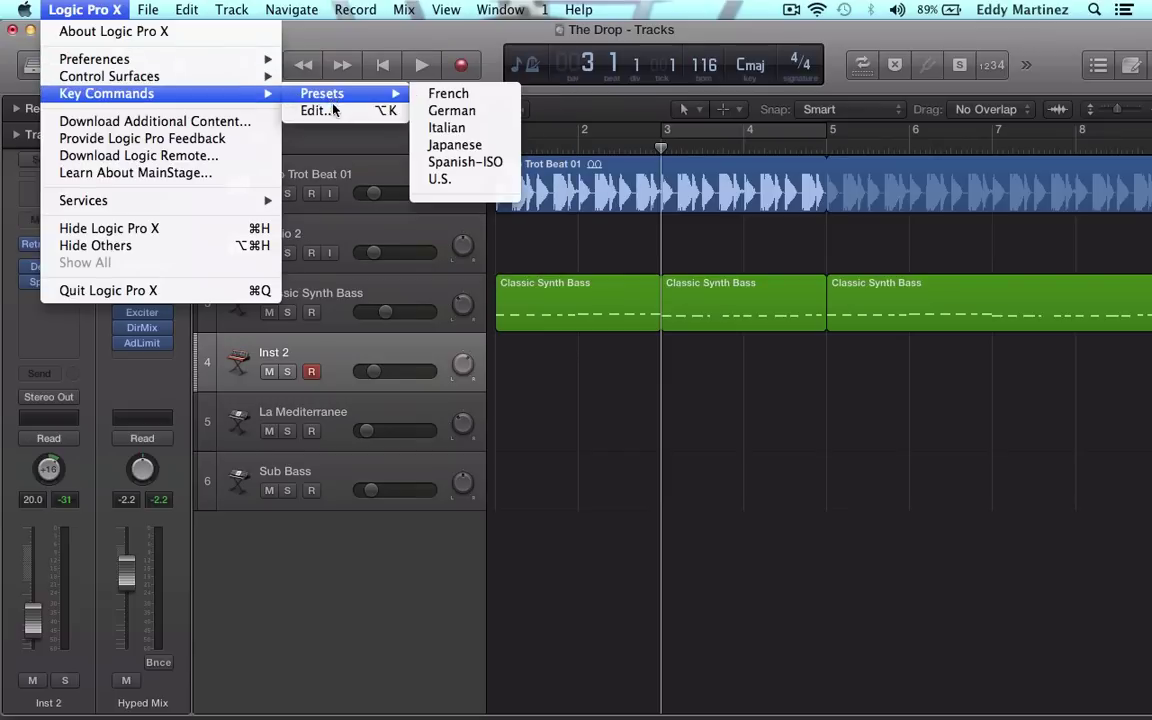
left_click(334, 111)
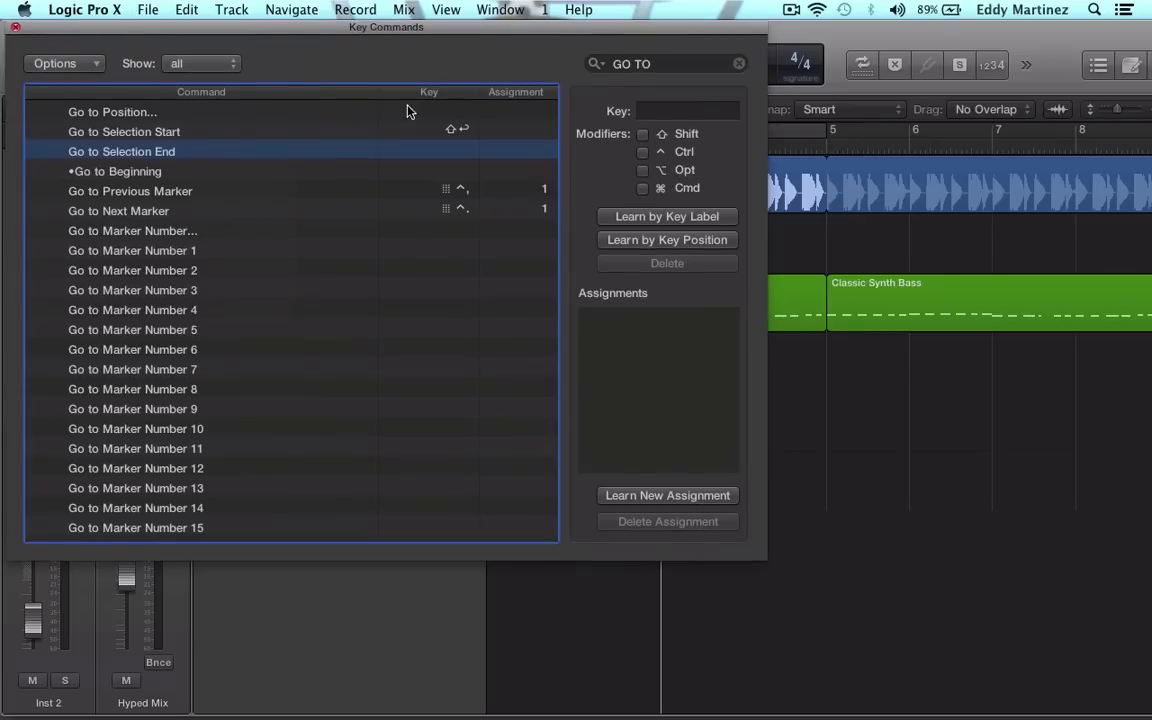
scroll(411, 290, "down", 15)
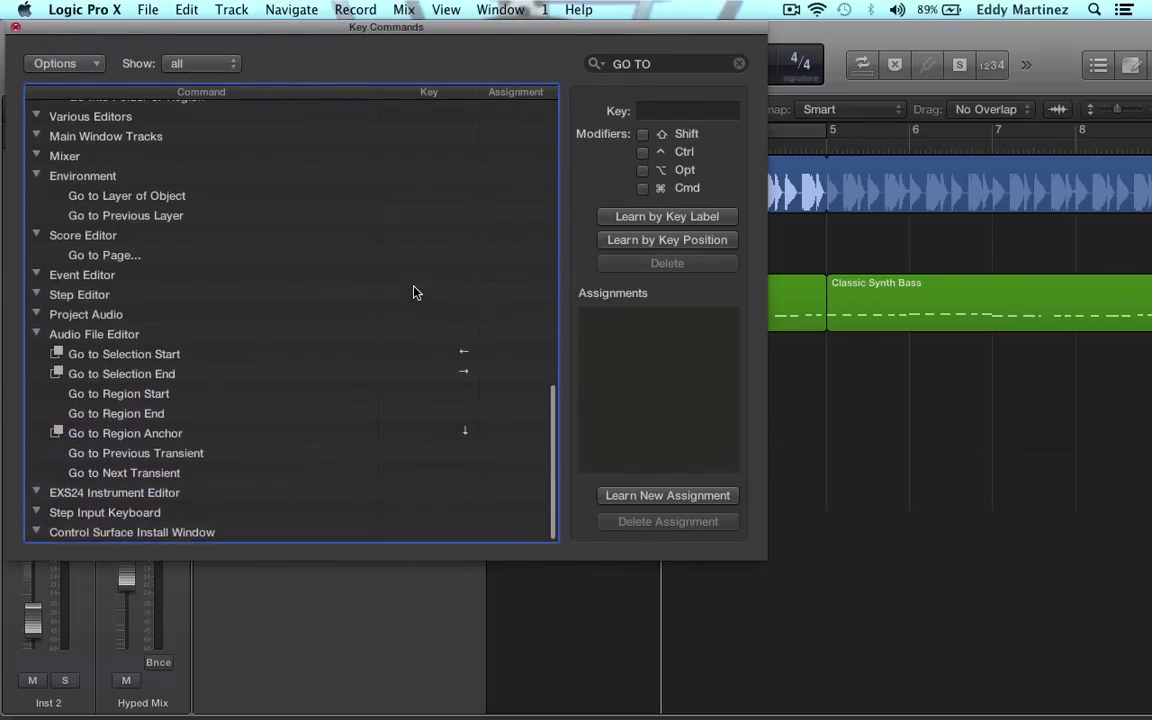
scroll(478, 247, "up", 20)
left_click(690, 63)
key("BackSpace")
key("BackSpace")
key("BackSpace")
key("BackSpace")
key("BackSpace")
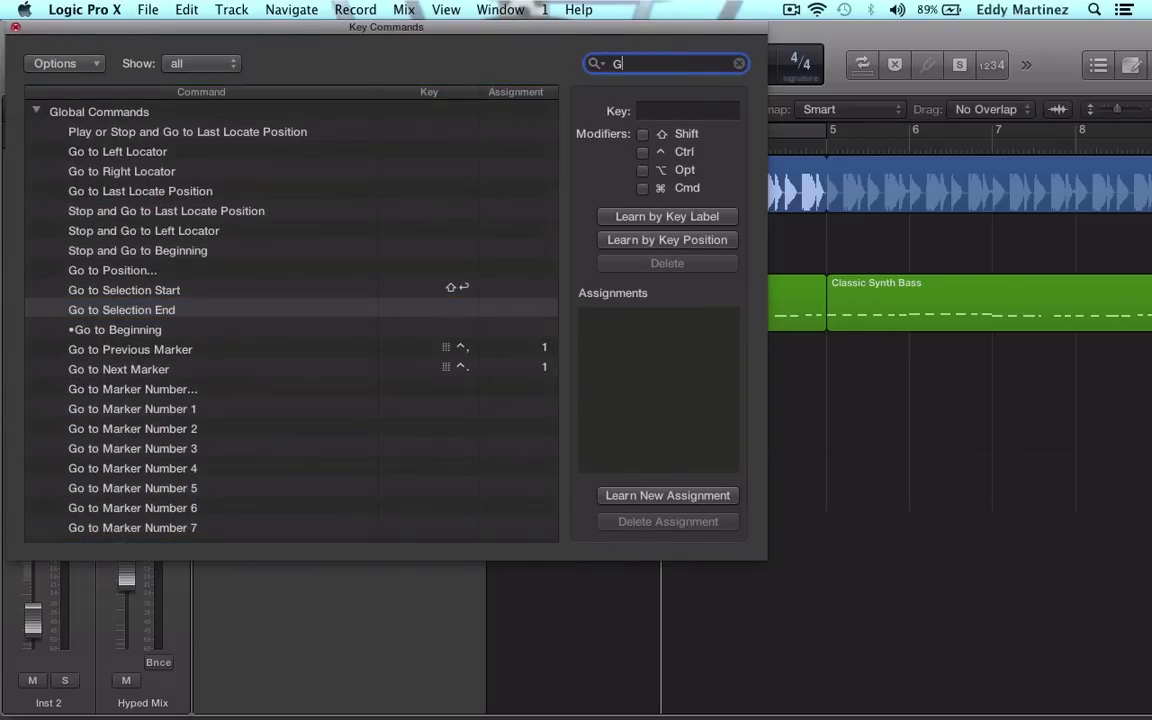
scroll(375, 224, "up", 10)
scroll(375, 224, "down", 15)
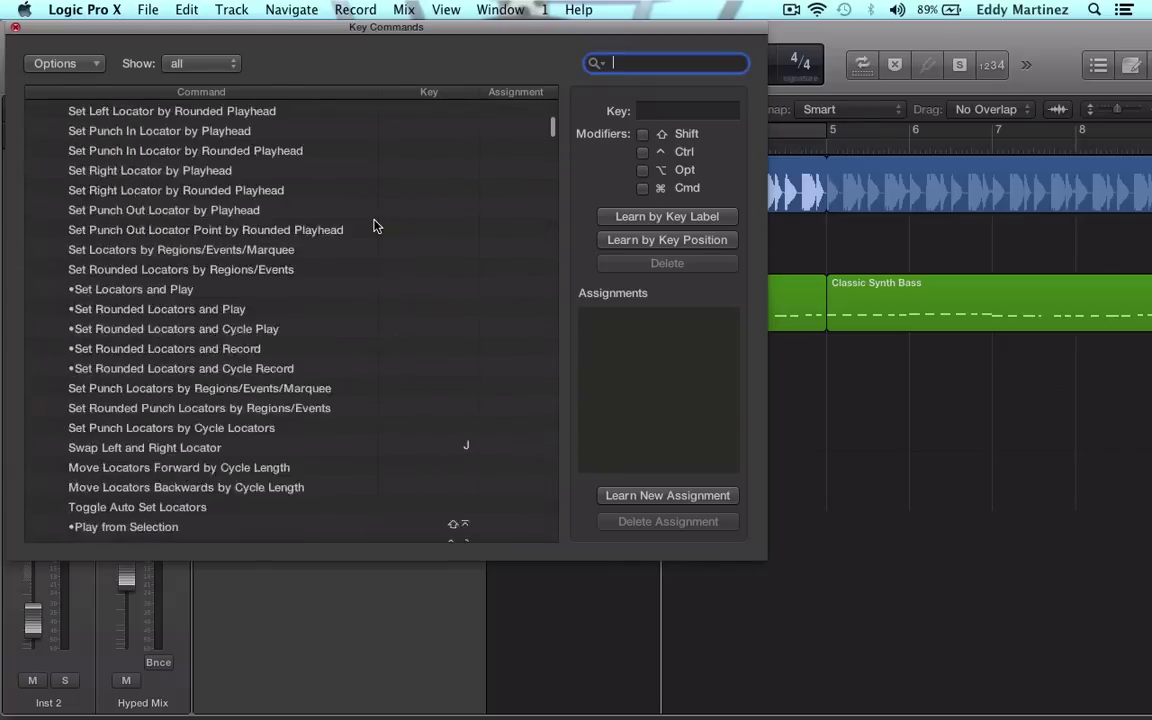
scroll(375, 224, "down", 20)
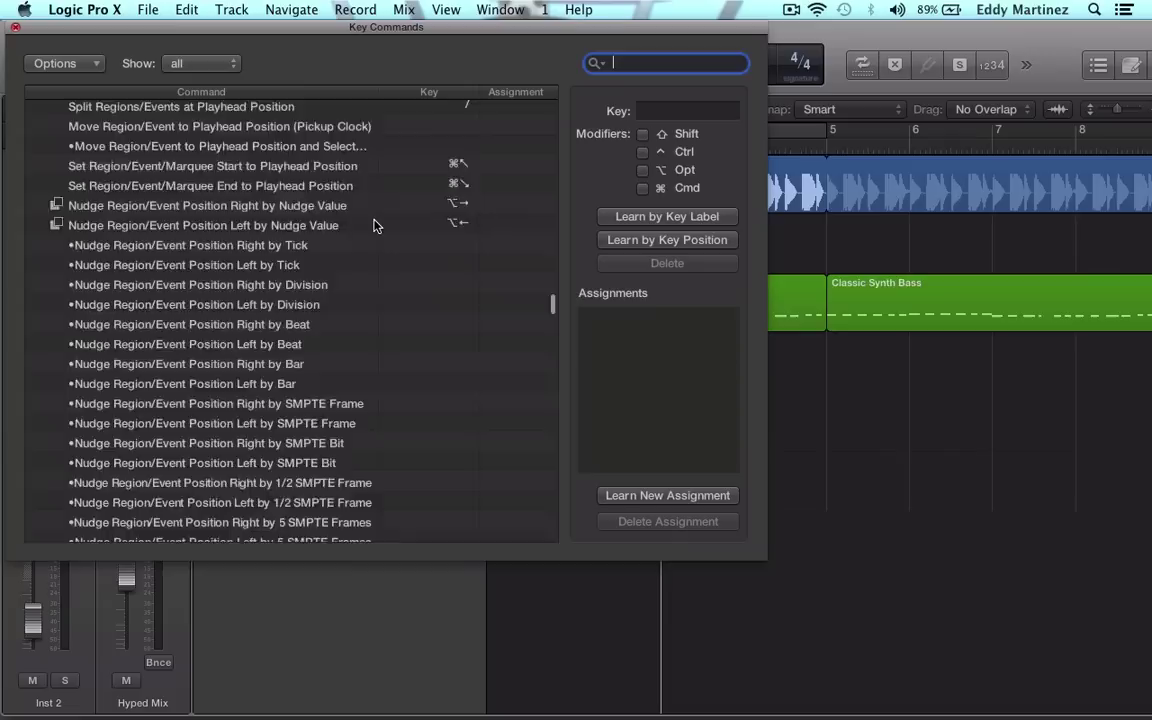
scroll(375, 224, "down", 15)
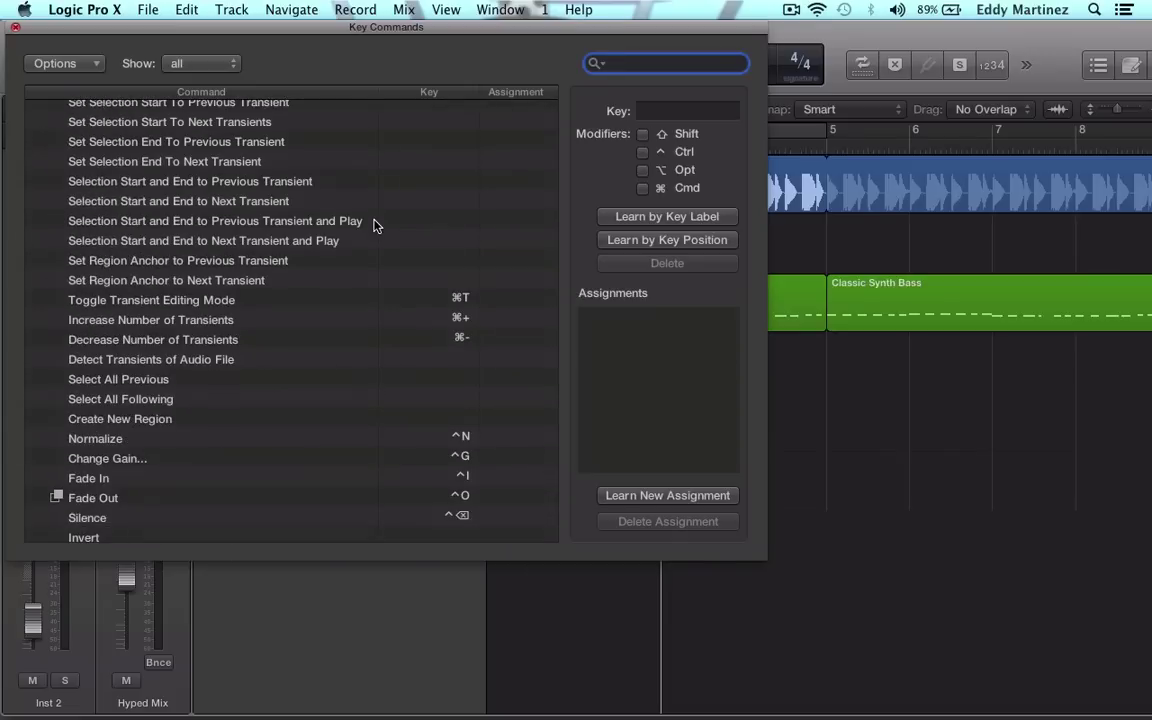
scroll(375, 224, "up", 5)
scroll(375, 224, "down", 4)
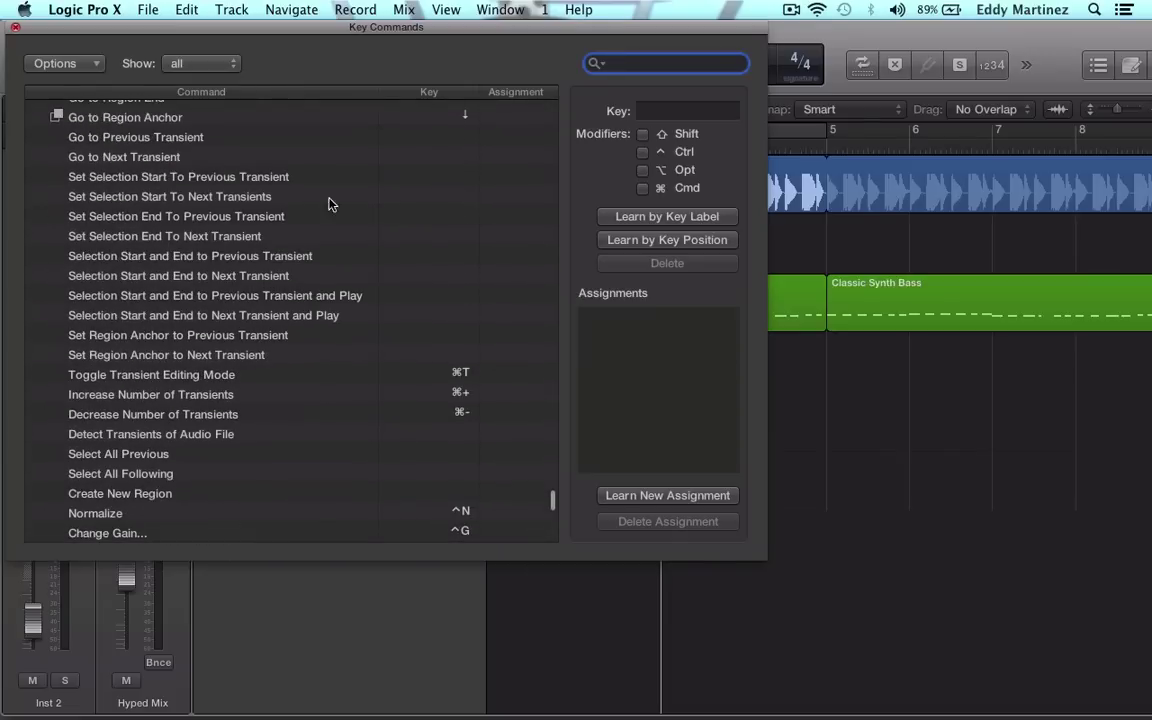
left_click(194, 377)
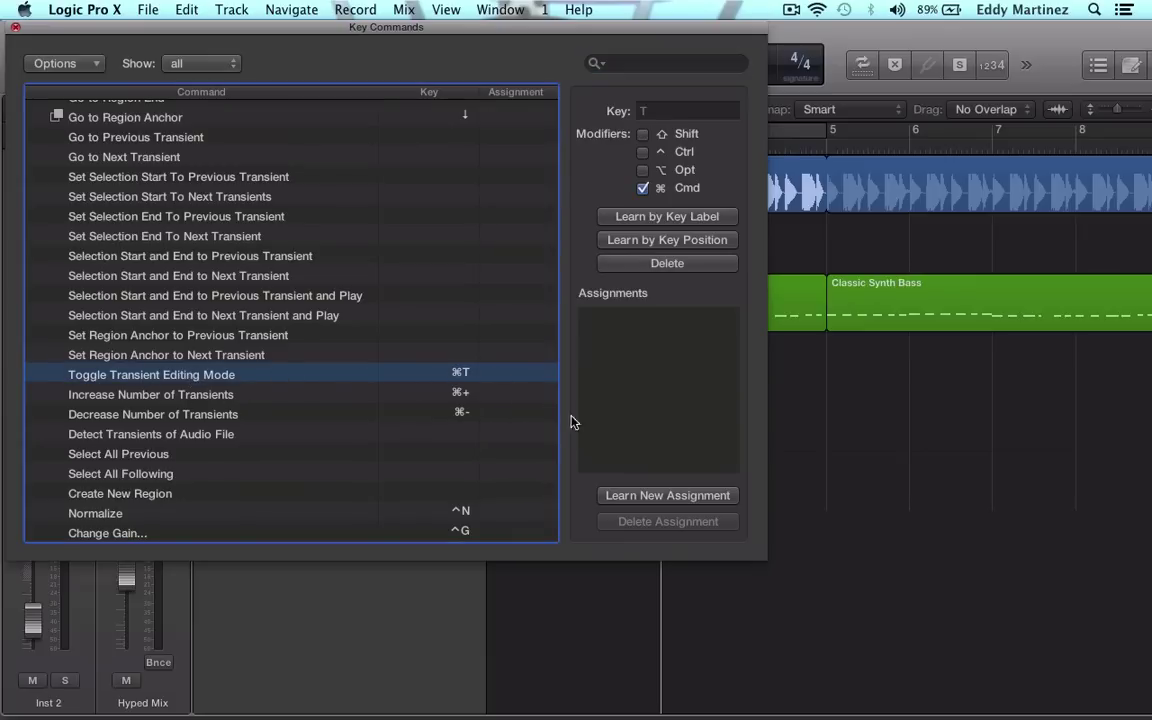
scroll(397, 355, "up", 3)
scroll(397, 355, "up", 10)
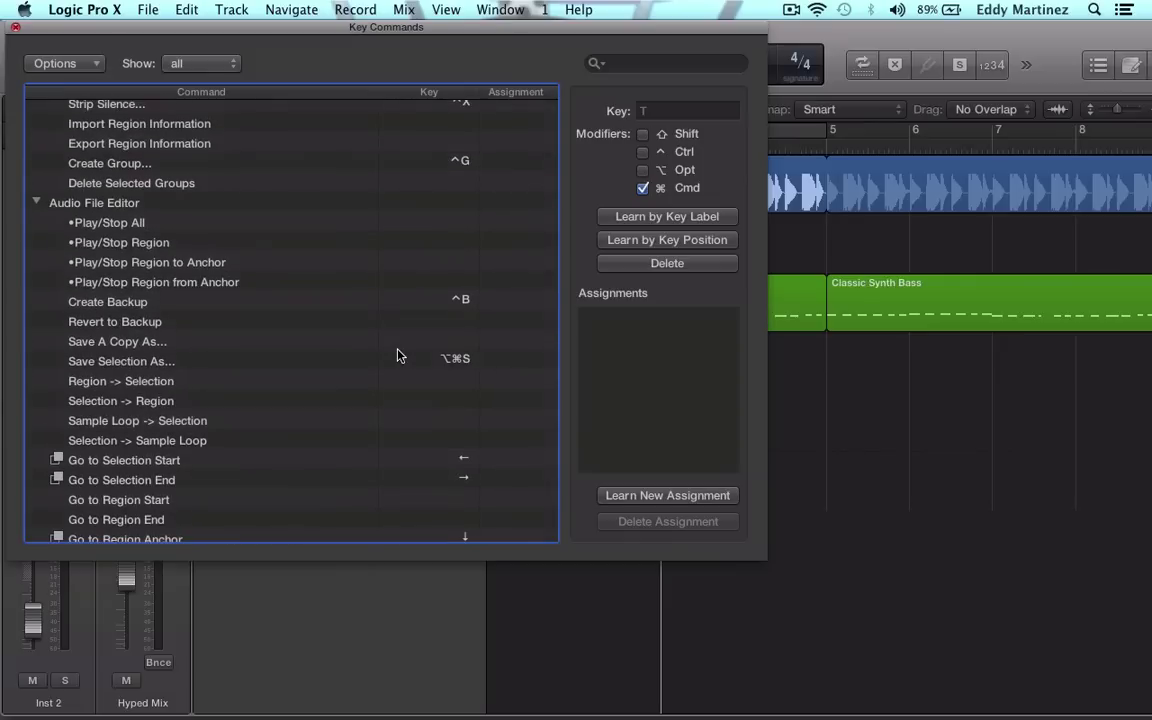
scroll(397, 355, "up", 20)
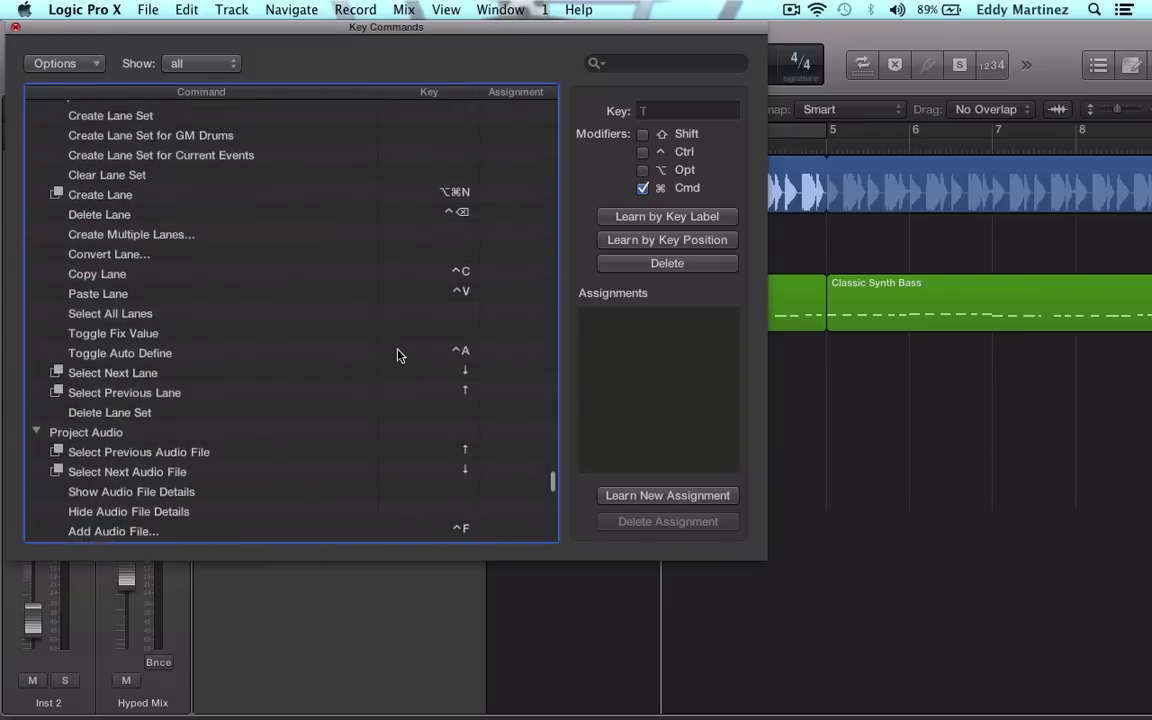
scroll(397, 355, "up", 15)
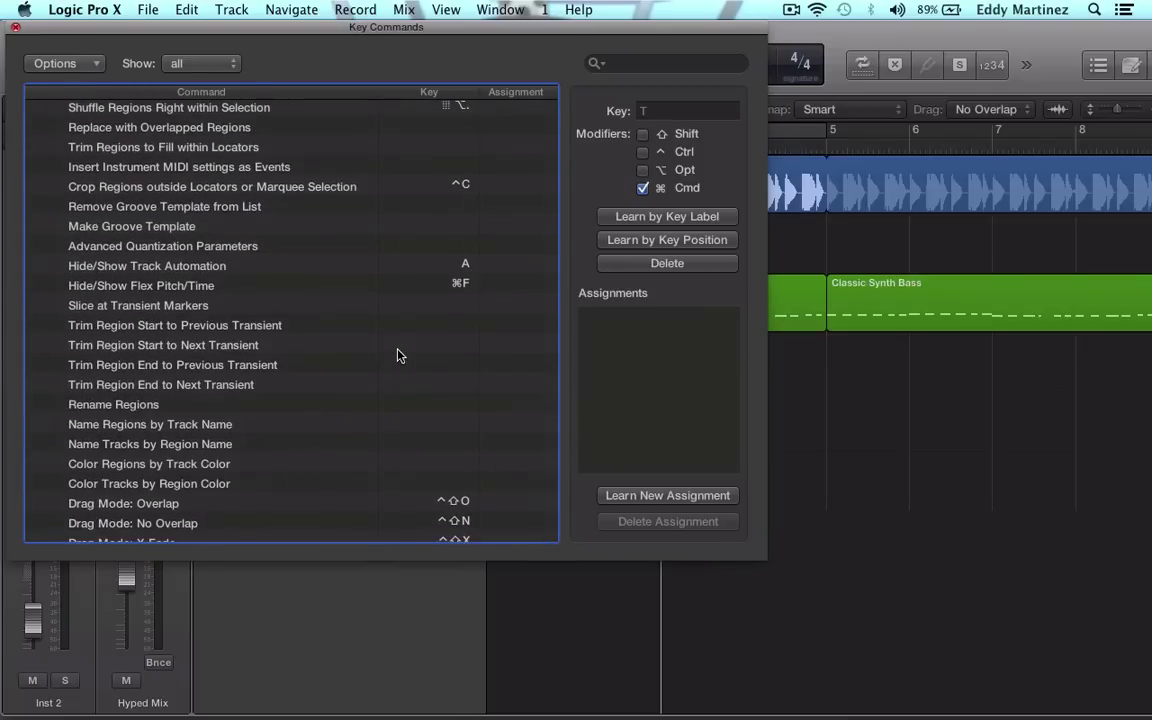
scroll(397, 355, "up", 15)
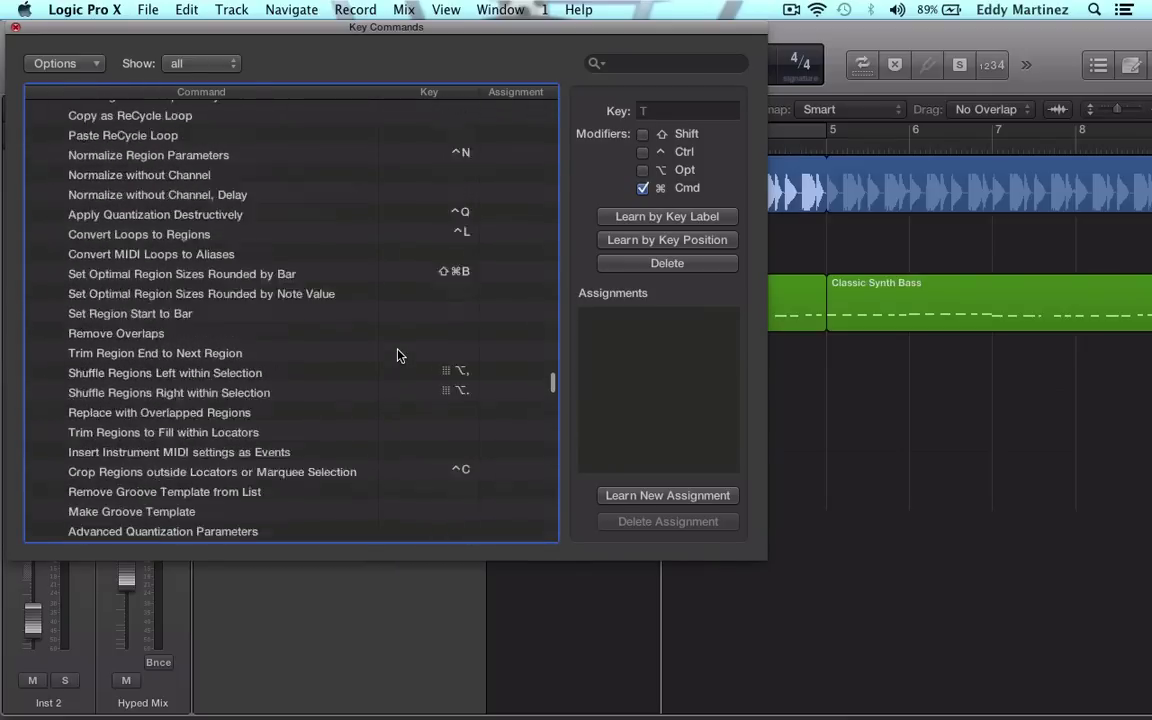
scroll(397, 355, "up", 20)
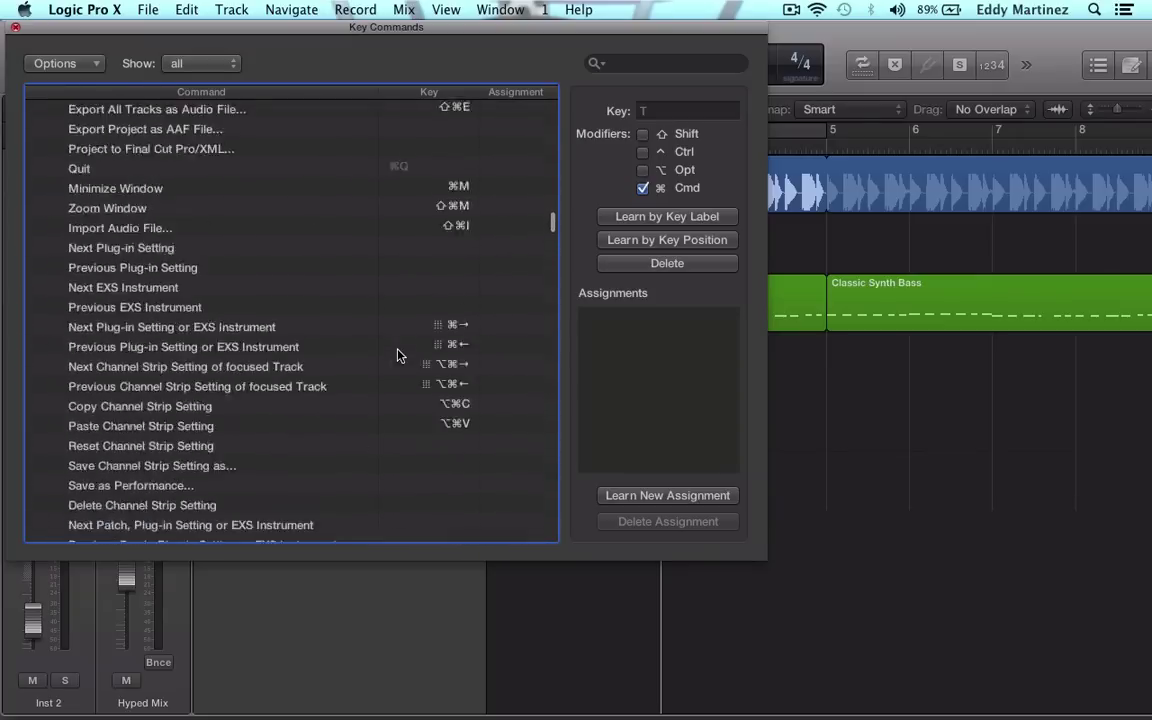
Search the key command list for 'GO TO' and select Go to Selection End
left_click(675, 63)
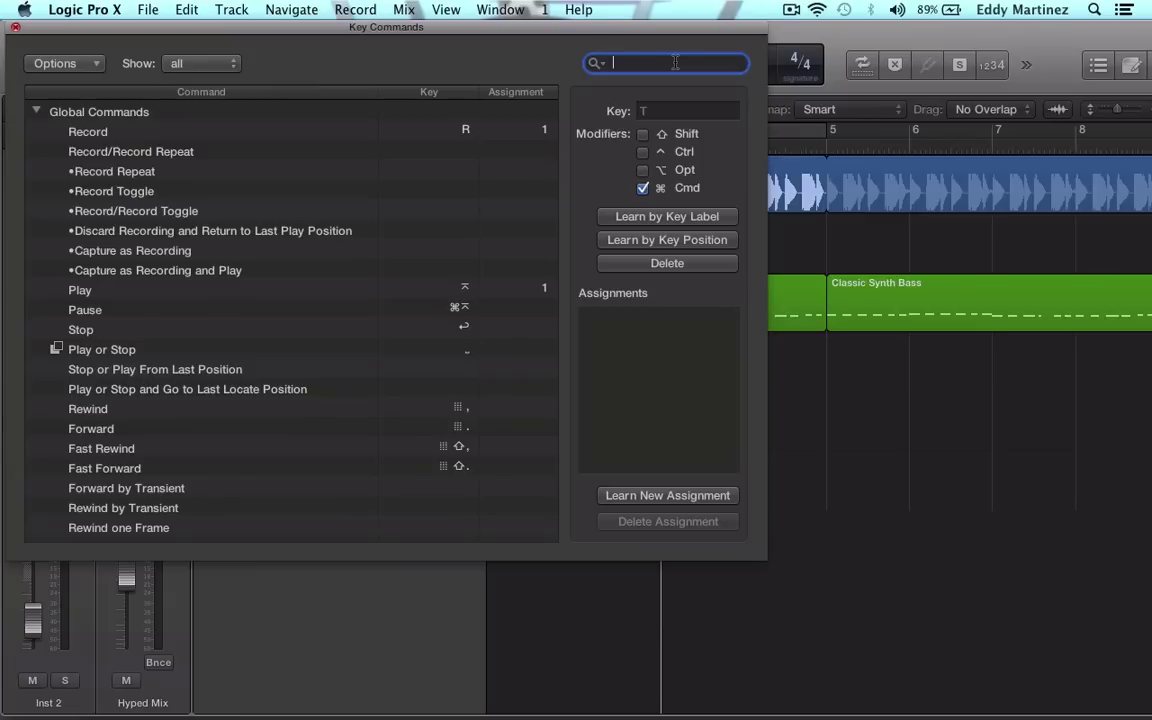
type("END OF")
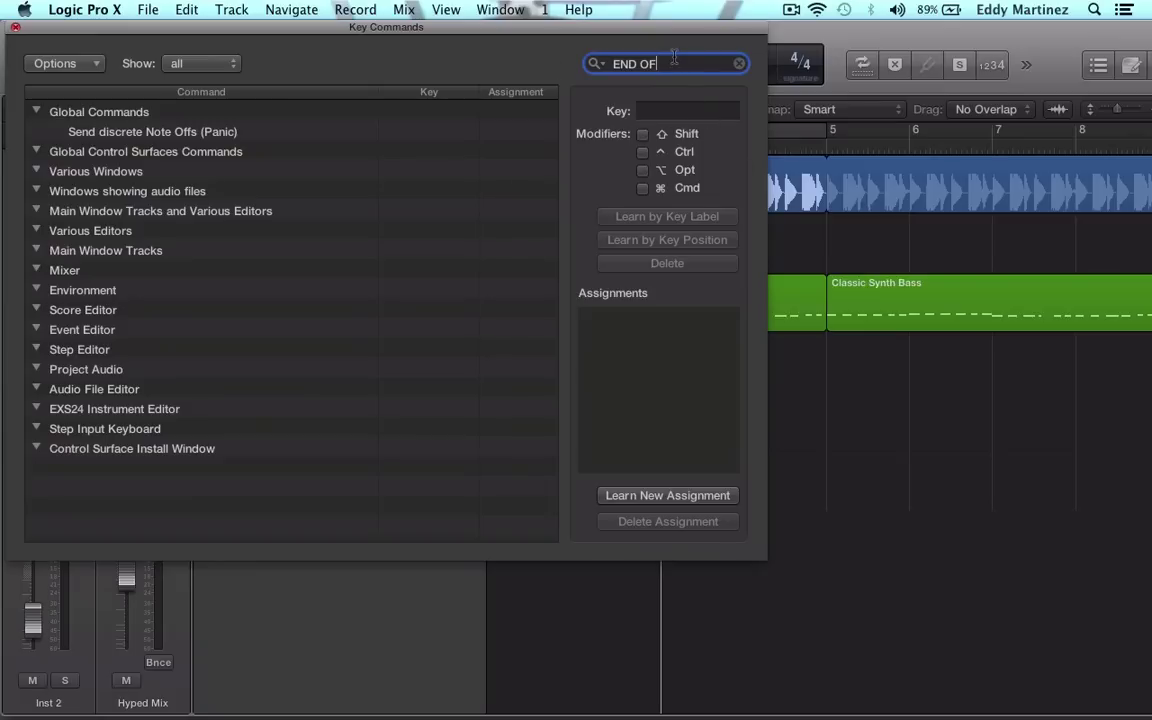
key("BackSpace")
key("BackSpace")
key("BackSpace")
key("BackSpace")
key("BackSpace")
key("BackSpace")
type("G")
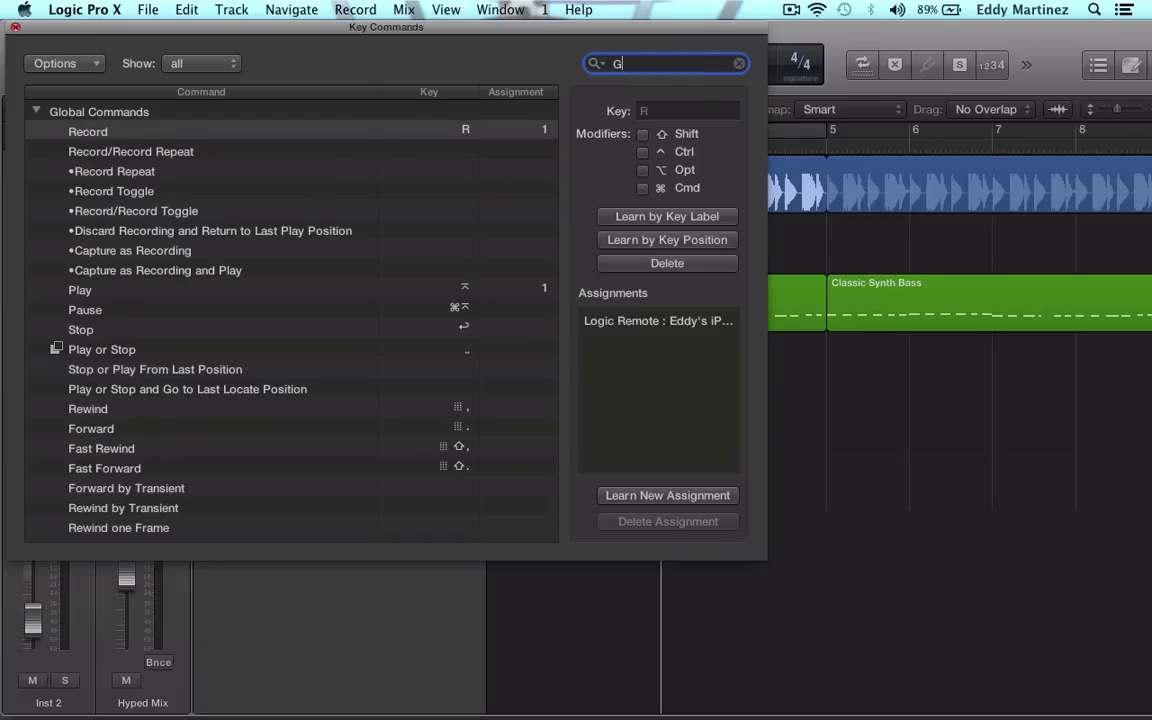
type("O TO")
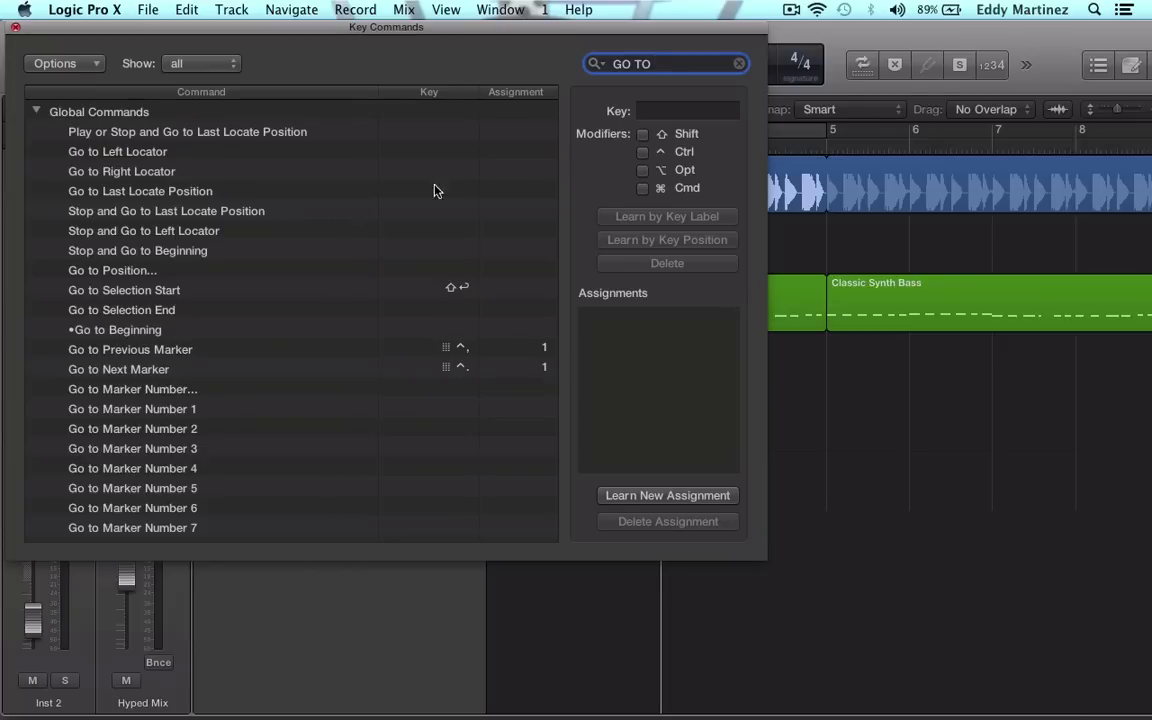
scroll(352, 303, "down", 1)
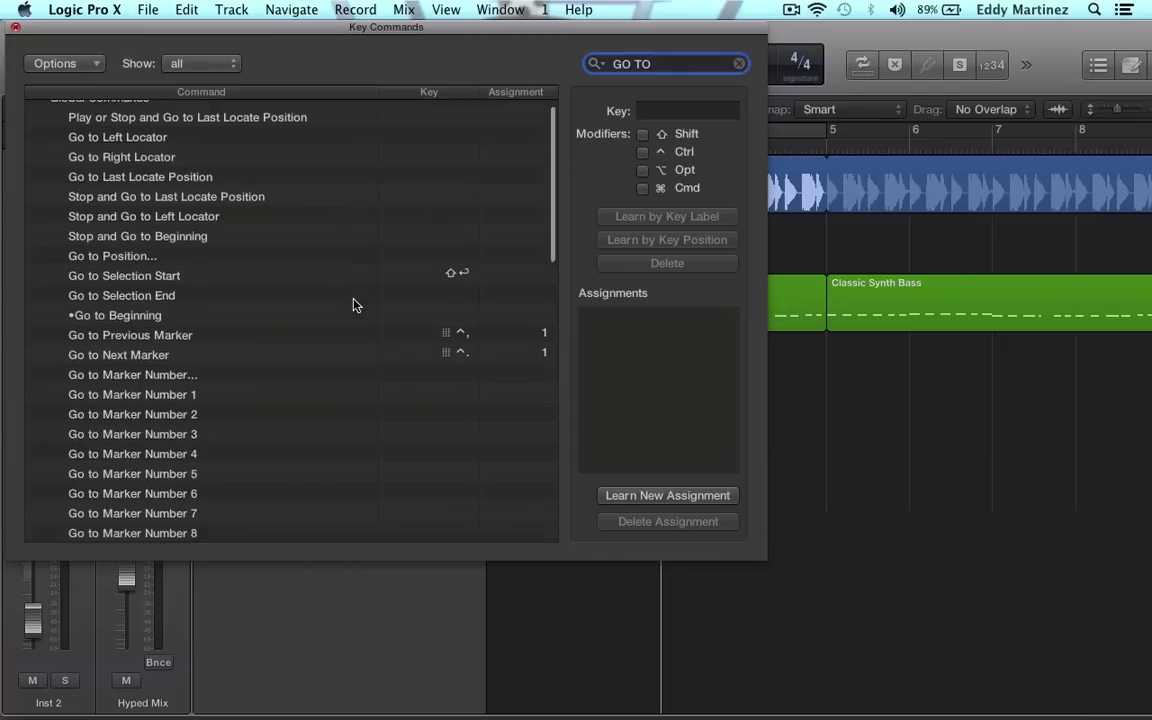
scroll(355, 305, "up", 2)
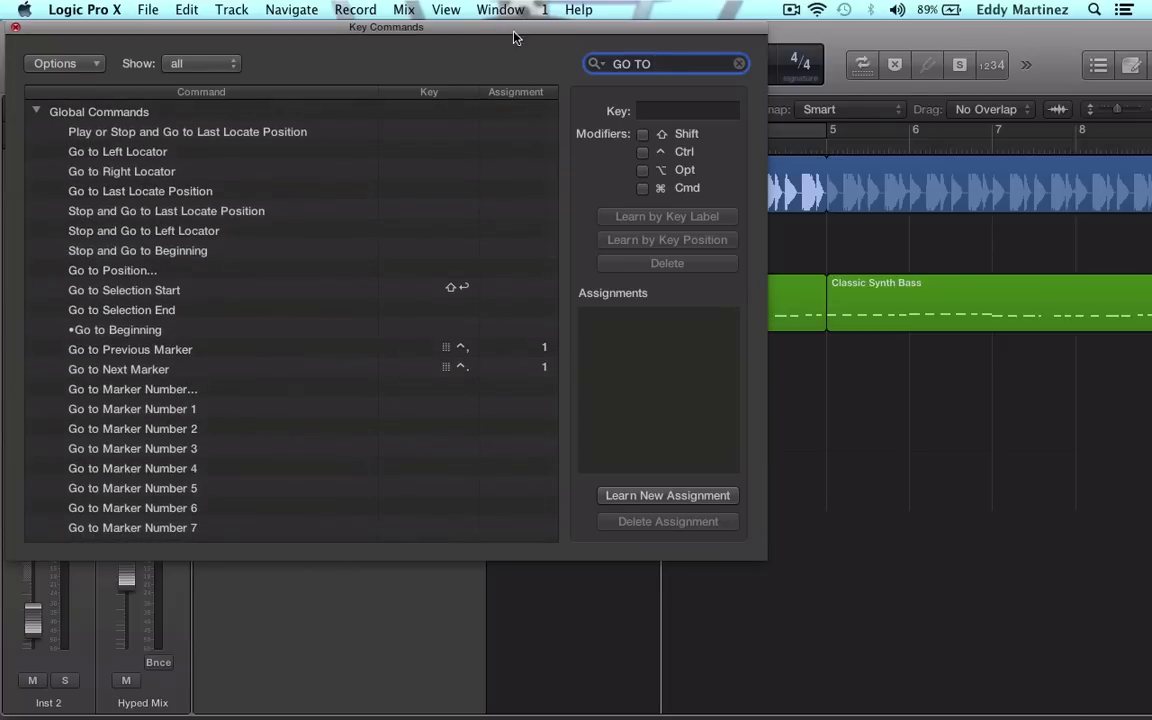
left_click(200, 292)
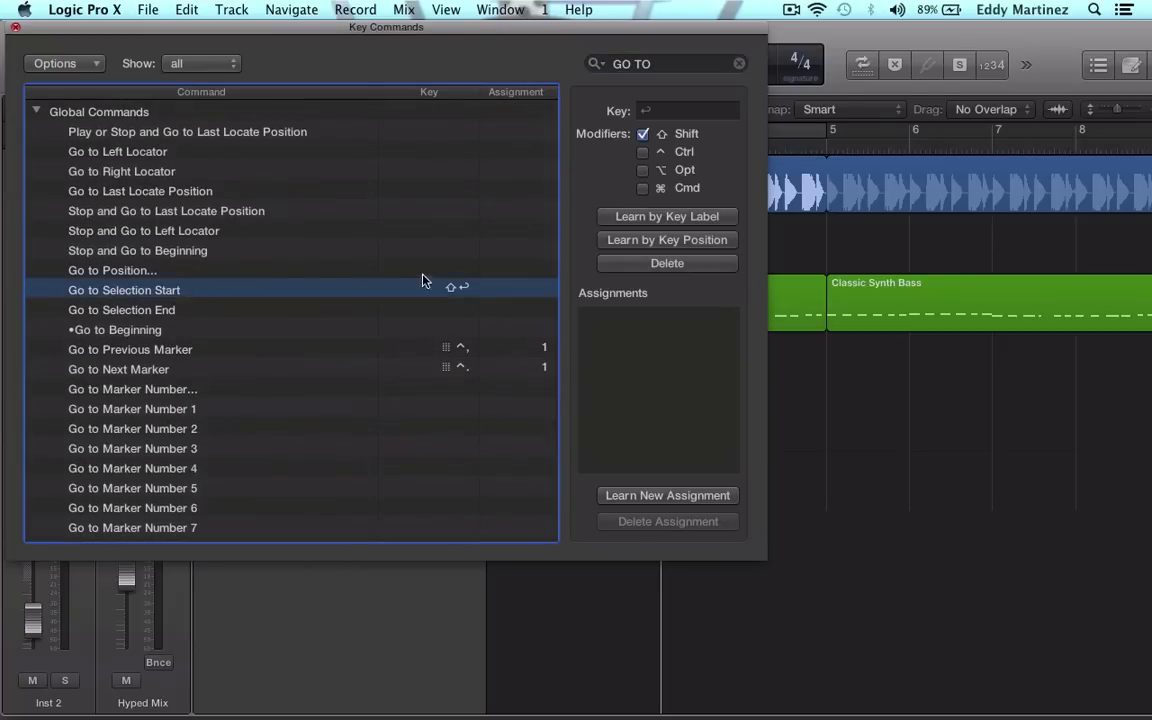
left_click(231, 310)
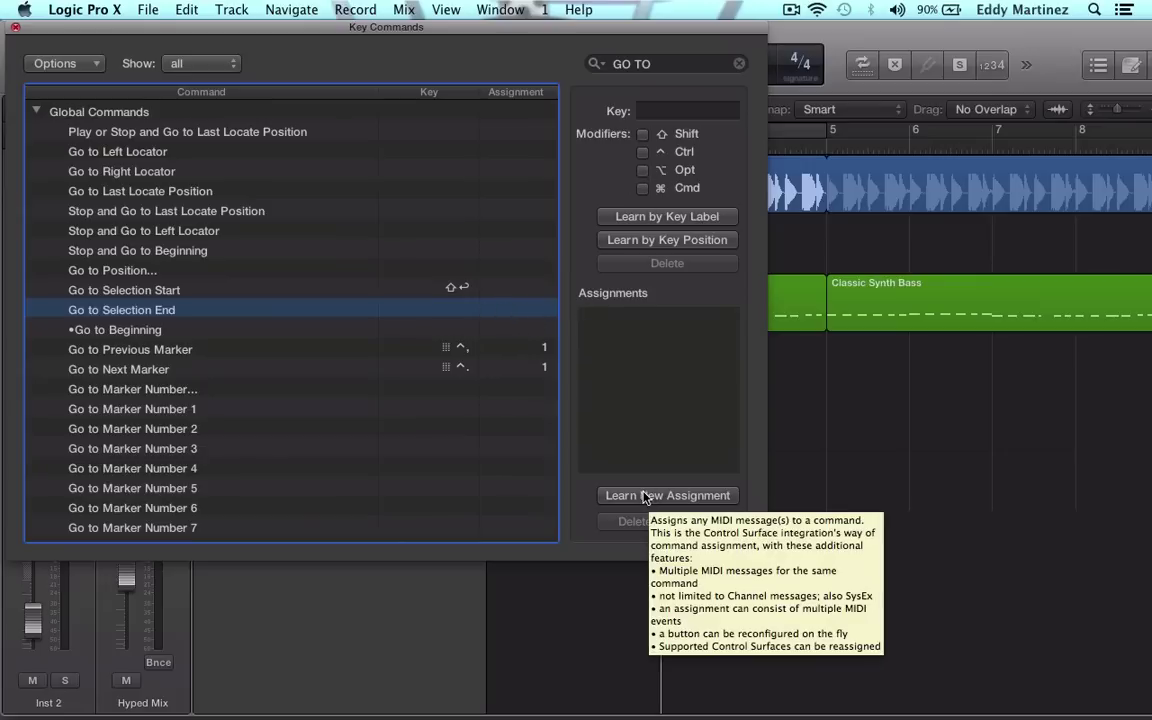
Assign Shift-E to Go to Selection End via Learn by Key Label, then stop learning
left_click(647, 496)
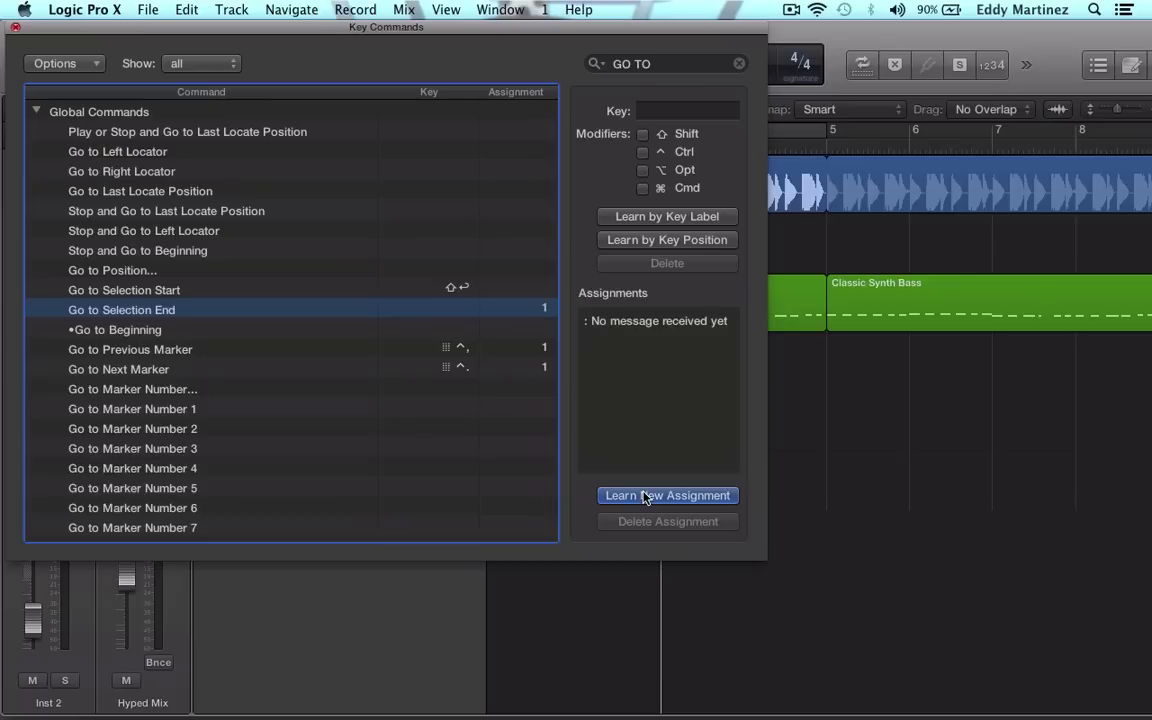
left_click(622, 220)
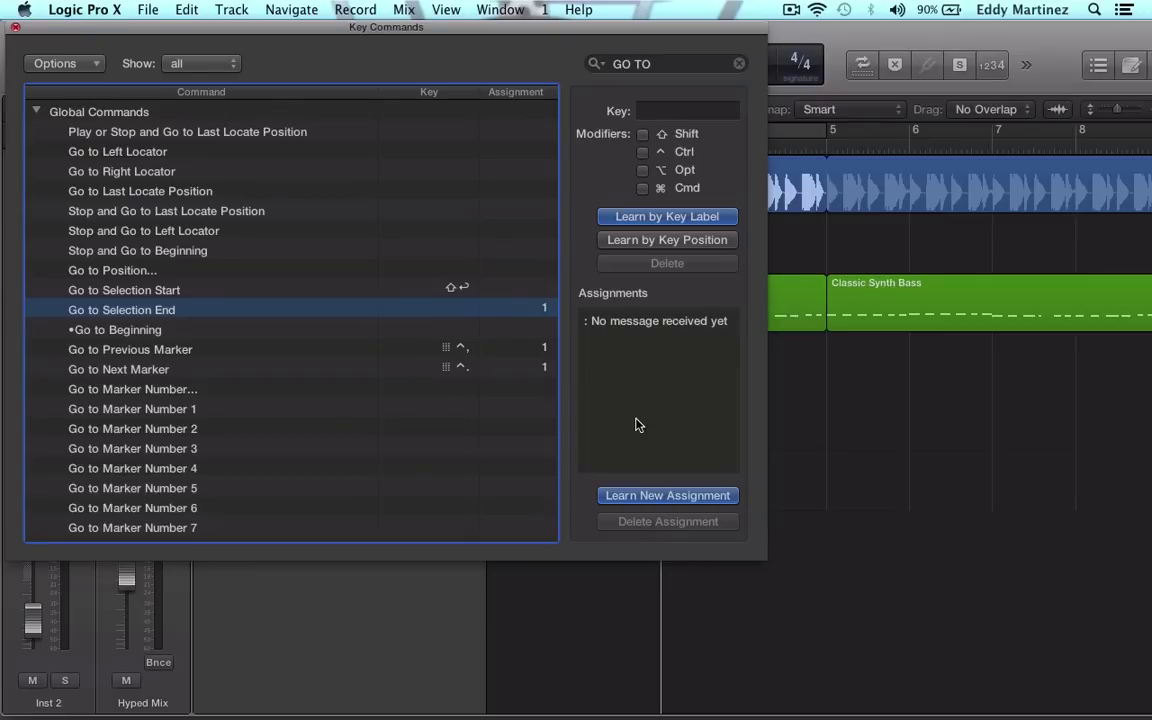
key("shift+e")
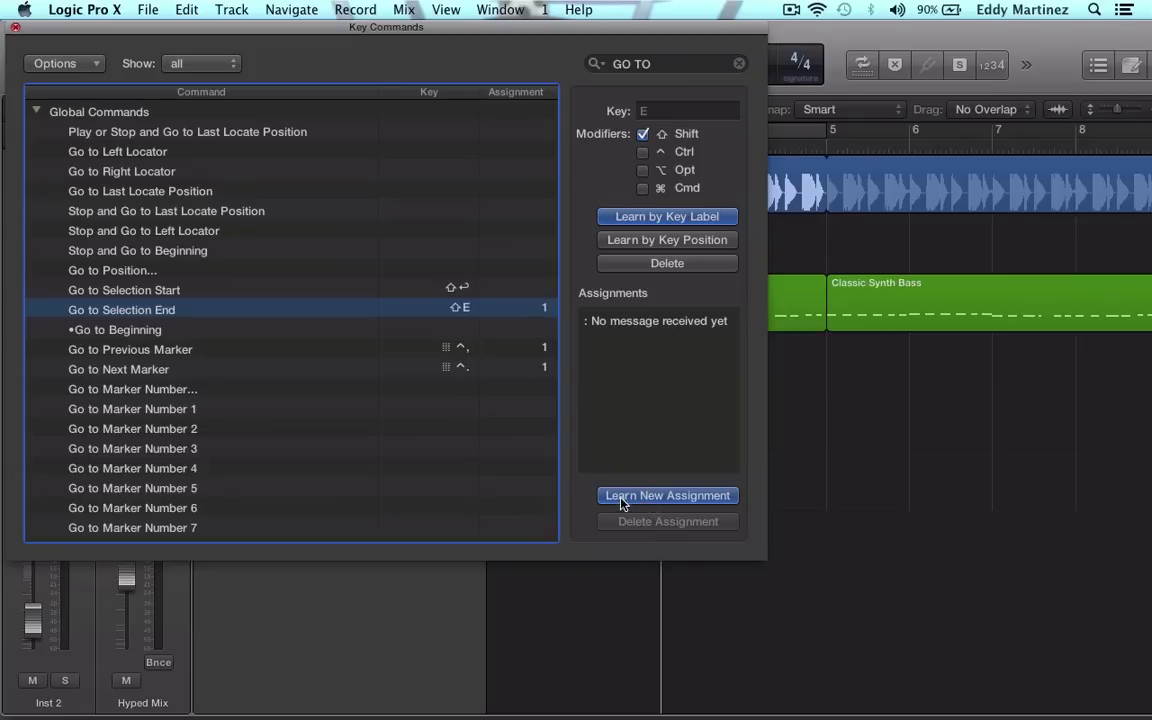
left_click(672, 498)
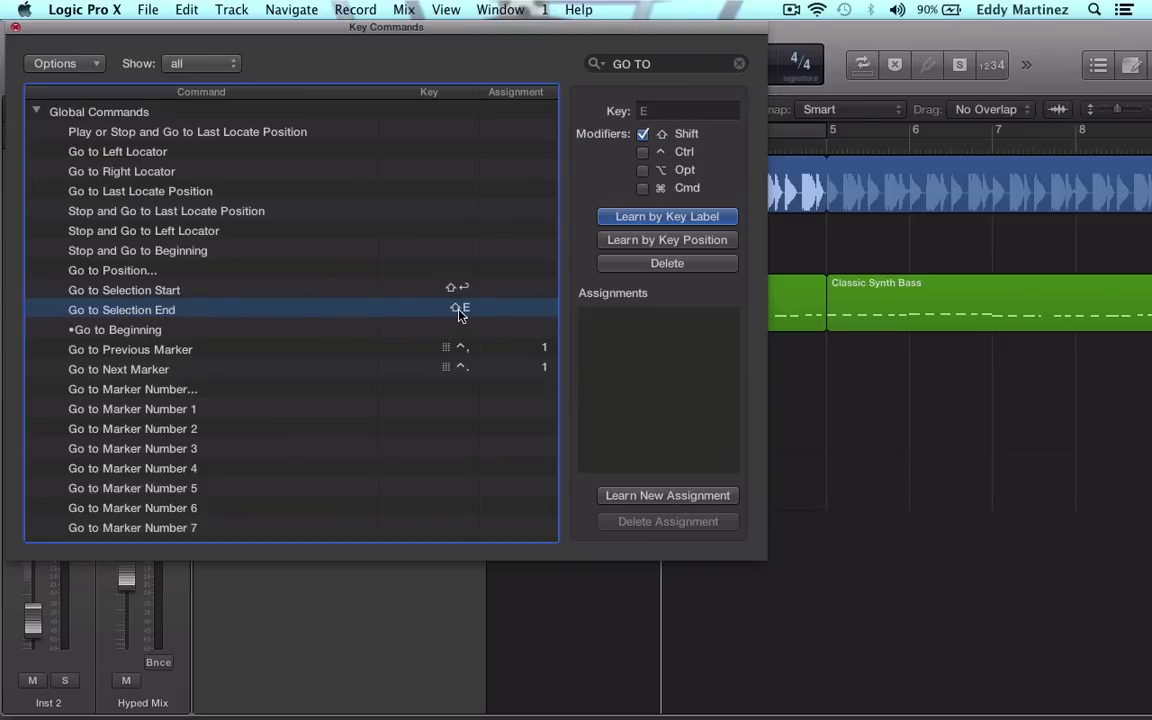
Close Key Commands and move the playhead to the end of Club Trot Beat 01
left_click(15, 27)
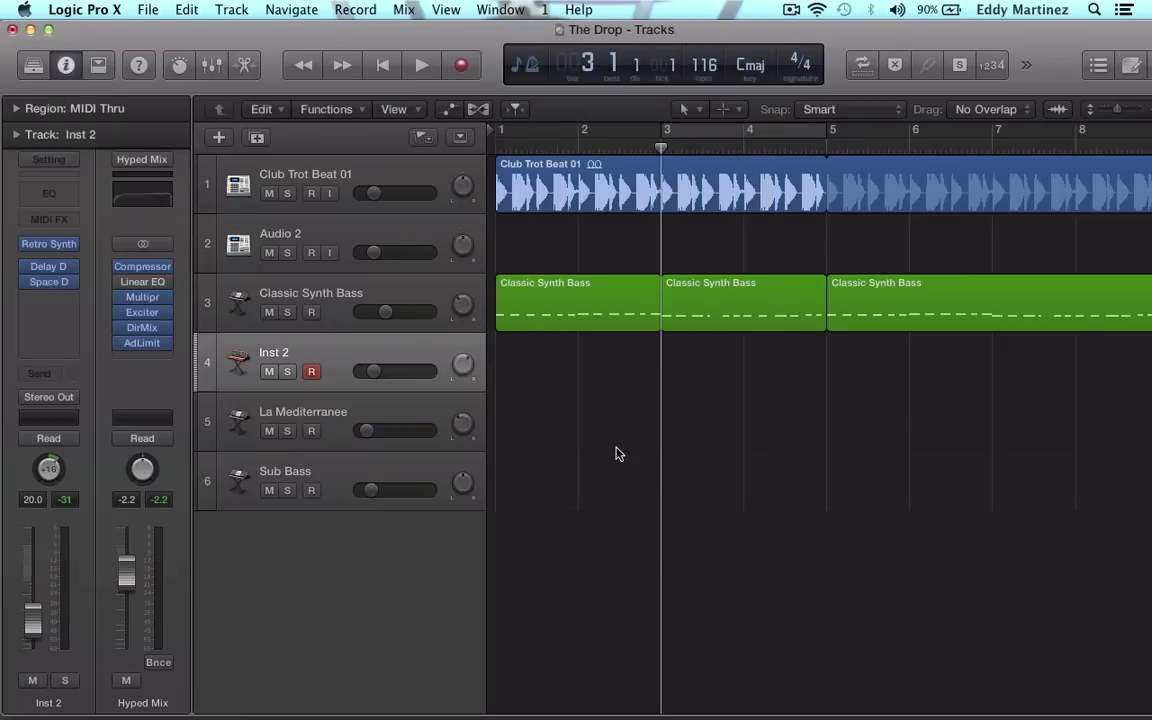
key("Return")
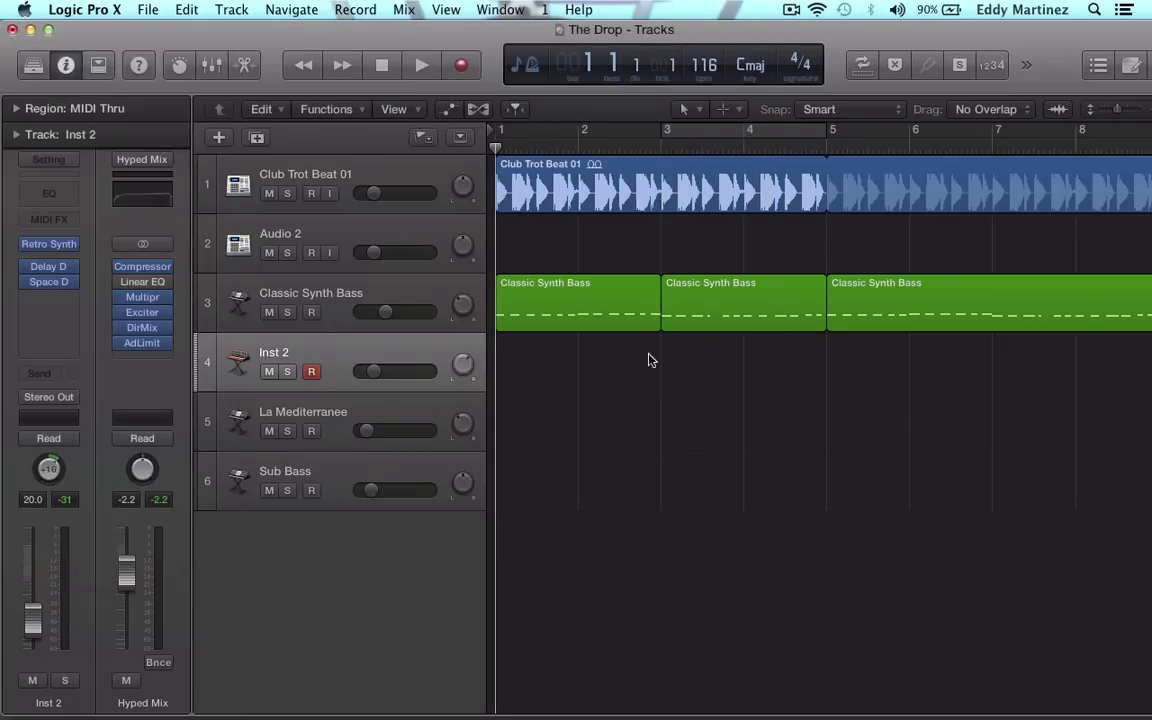
left_click(632, 204)
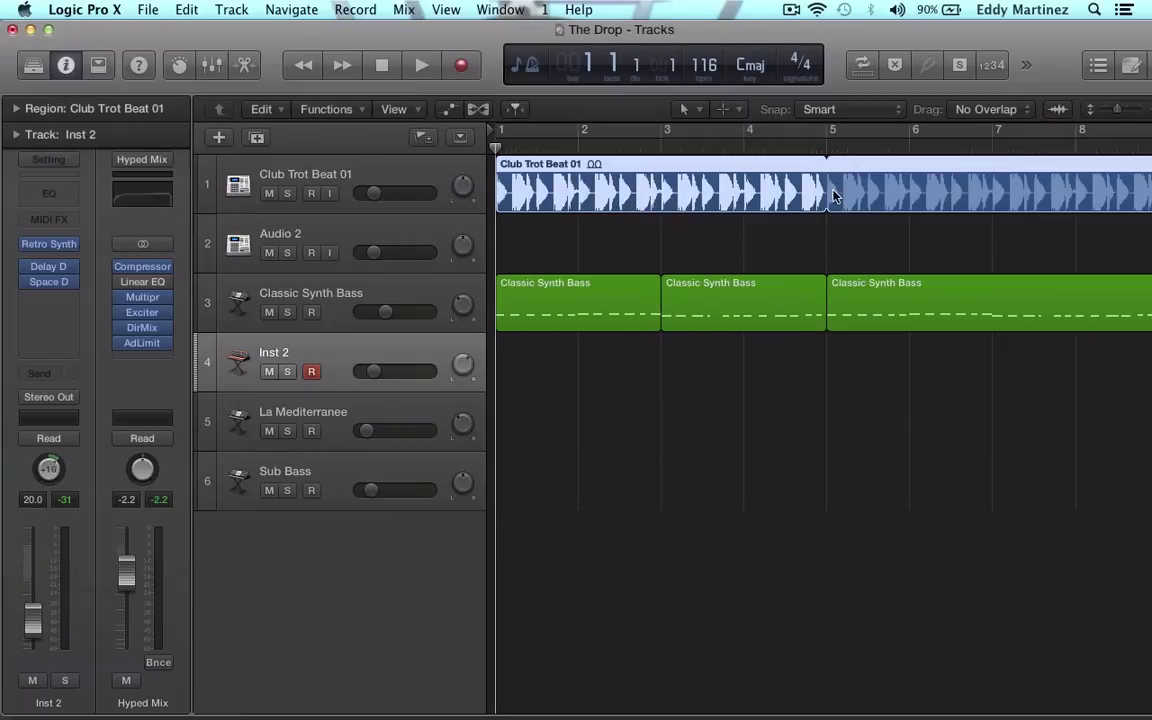
scroll(738, 250, "right", 10)
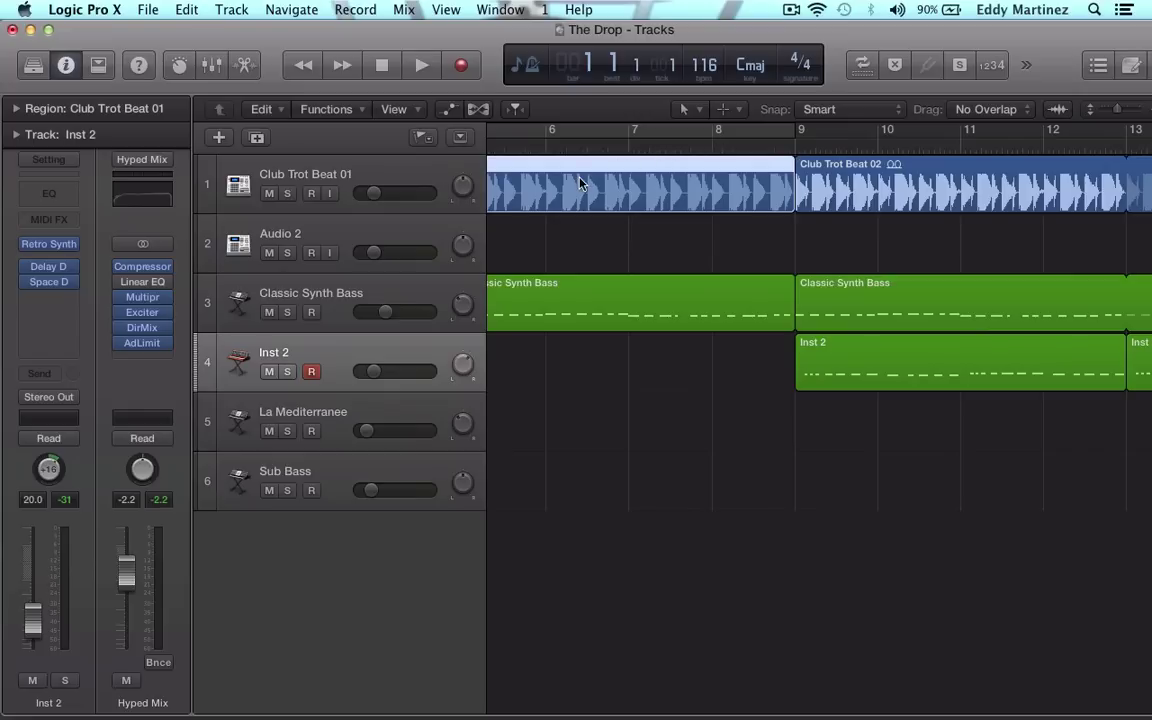
left_click(800, 140)
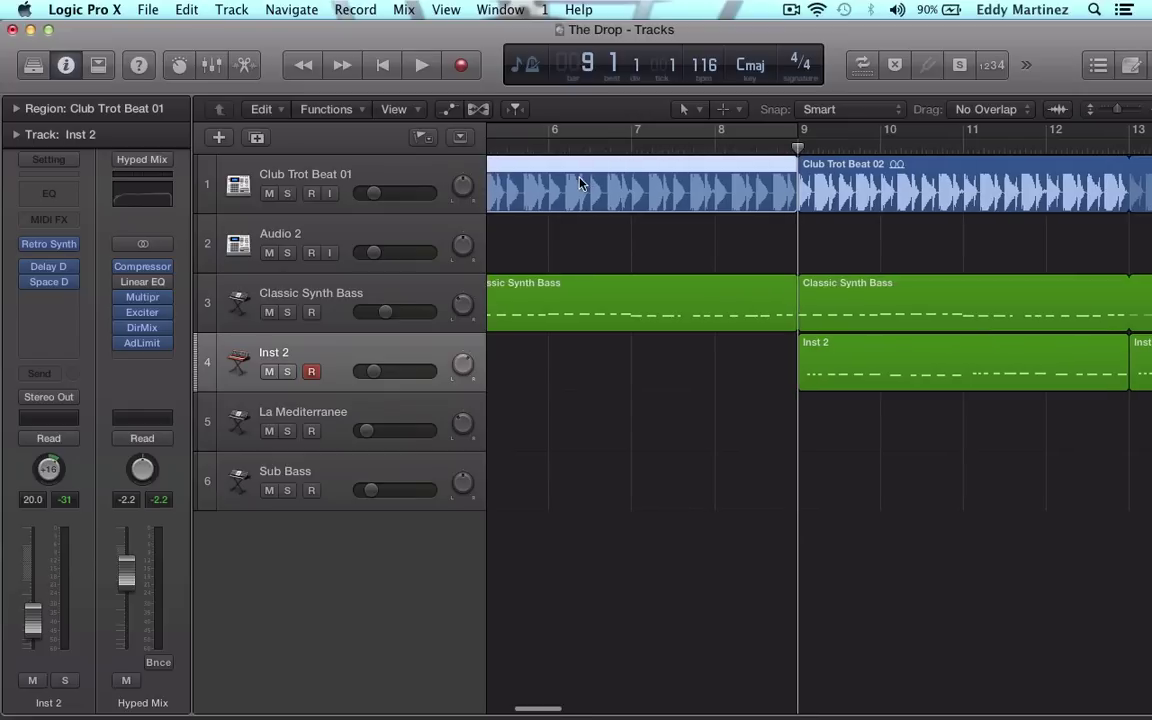
Repeat Club Trot Beat 02 to bar 17 and jump the playhead to its end
left_click(820, 182)
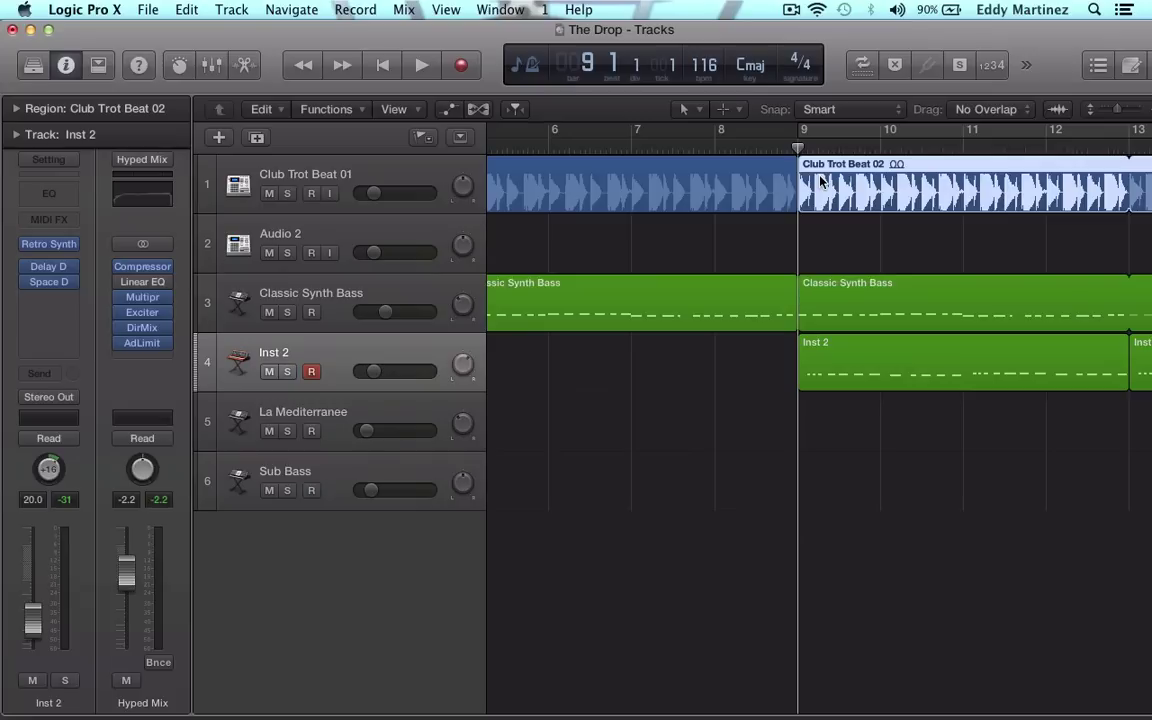
key("super+r")
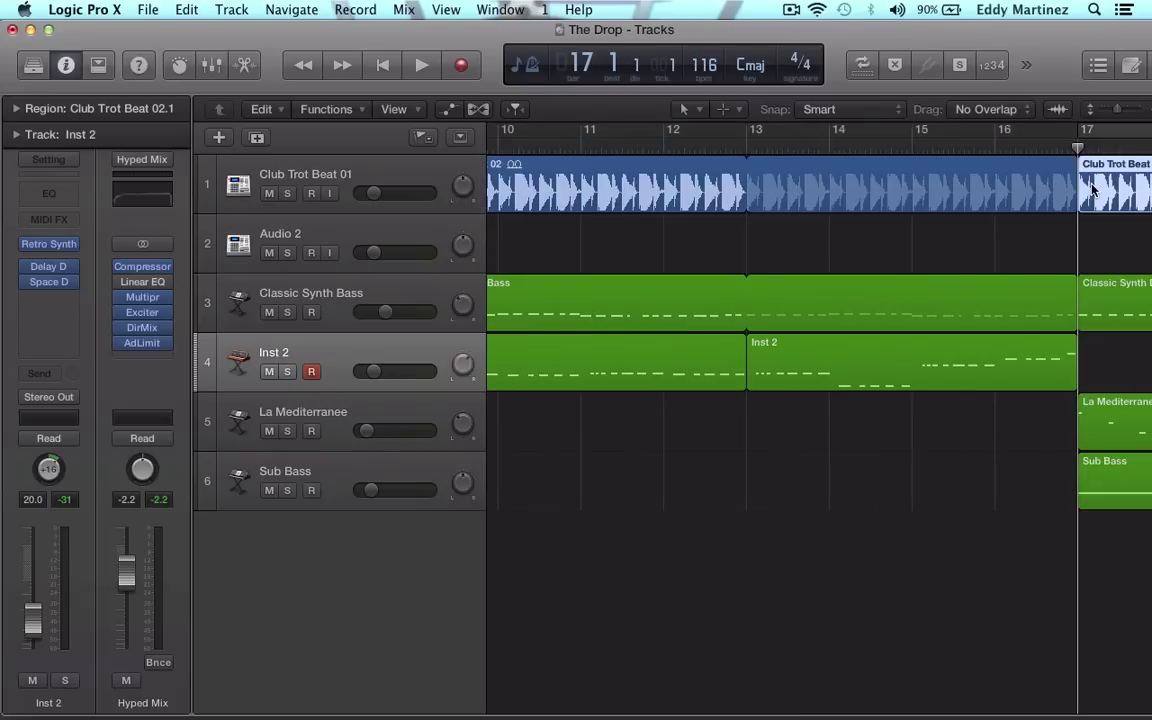
key("shift+period")
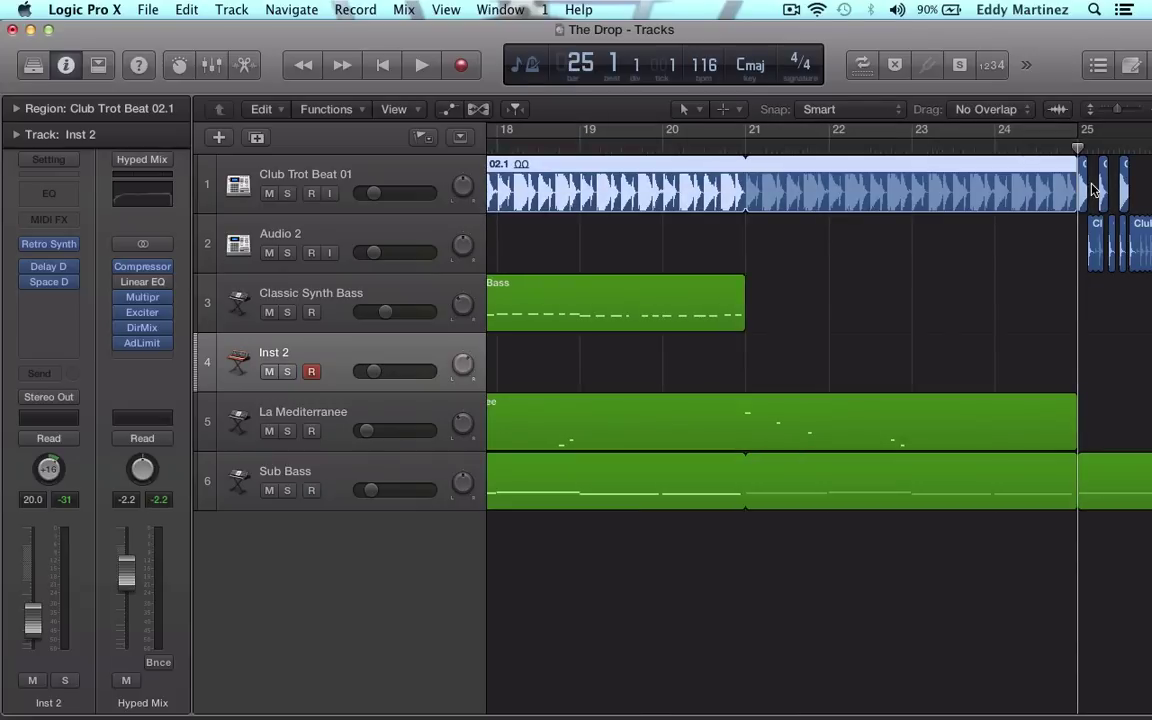